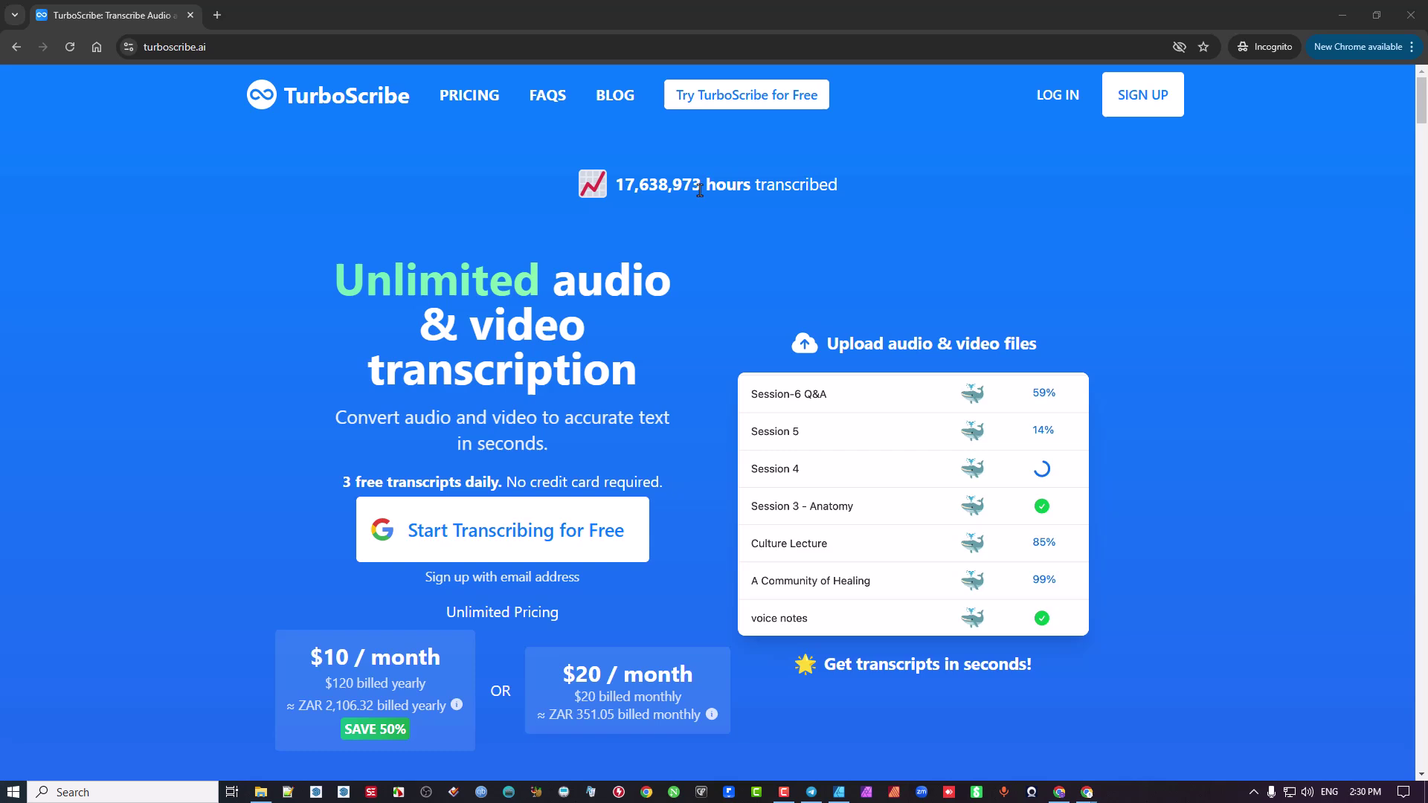
Leave the login and sign-up pages, close the private window and return to the signed-in TurboScribe tab.
{"action": "left_click", "coordinate": [1056, 96]}
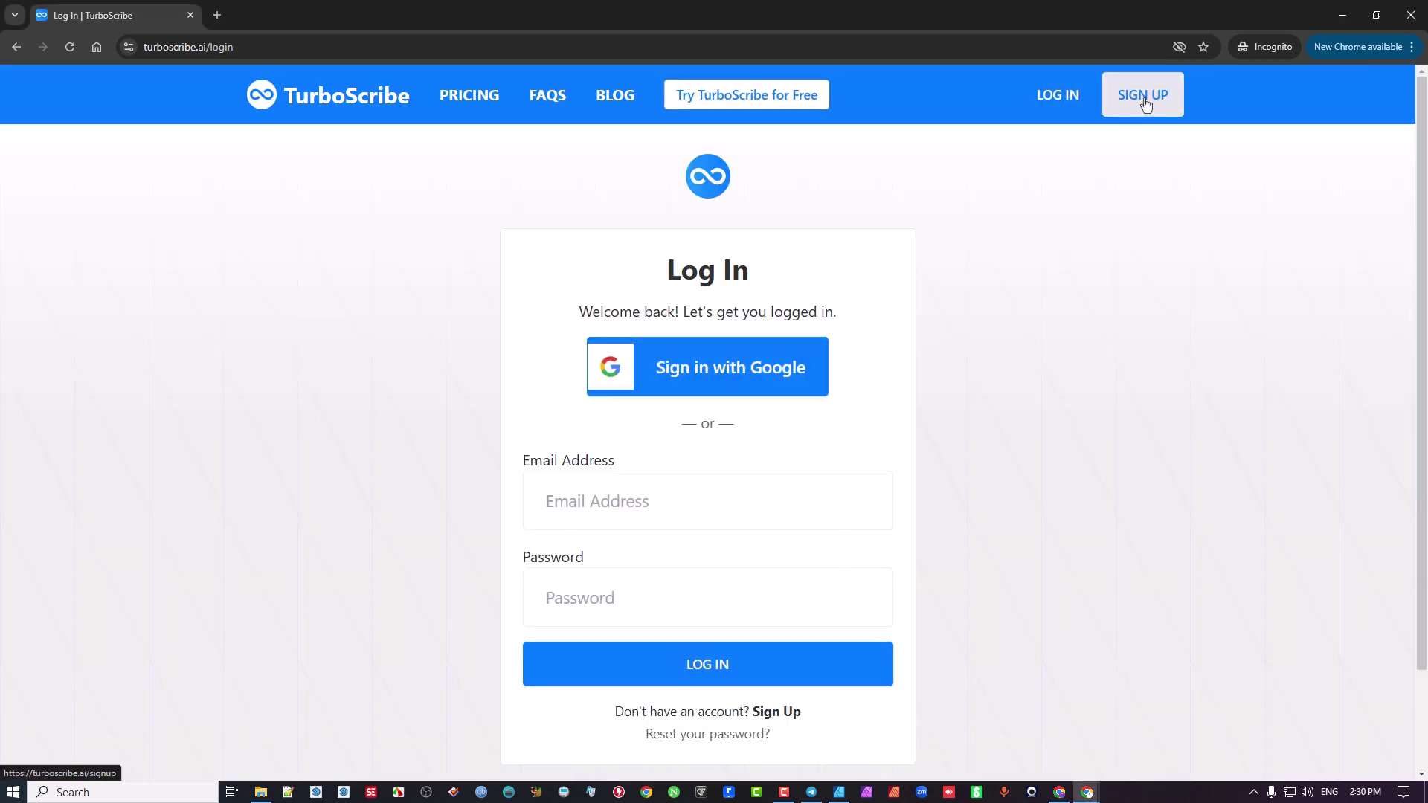
{"action": "left_click", "coordinate": [1130, 95]}
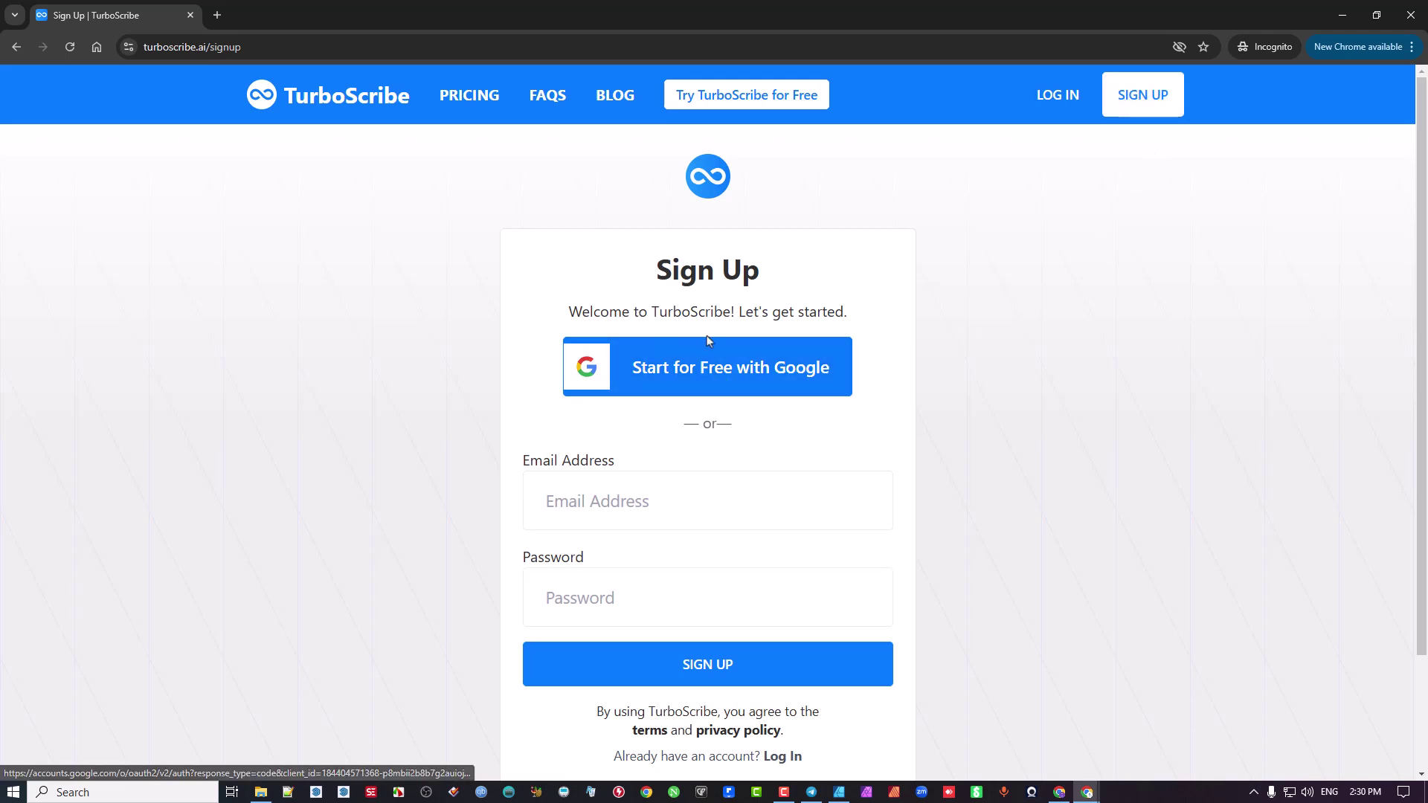
{"action": "scroll", "coordinate": [864, 592], "scroll_direction": "down", "scroll_amount": 2}
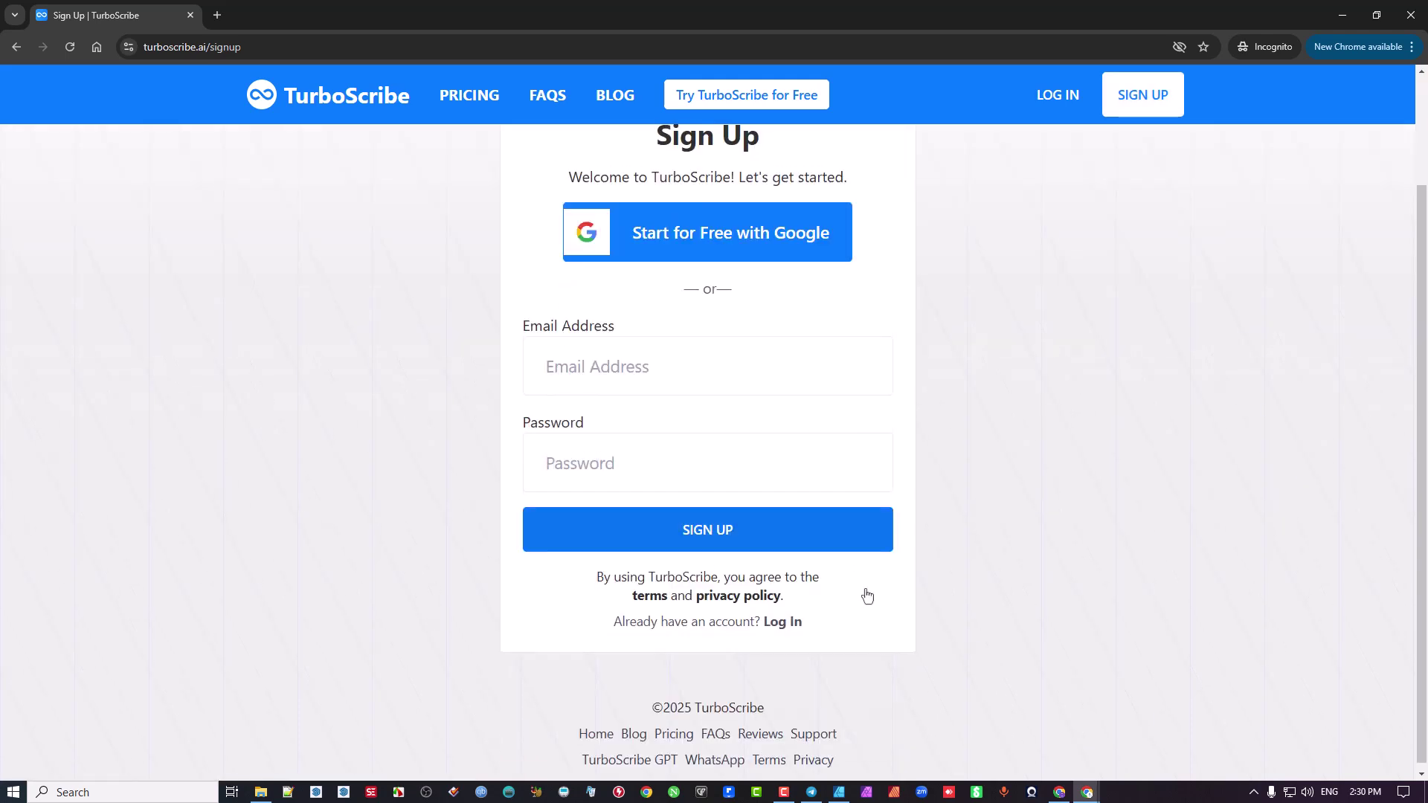
{"action": "scroll", "coordinate": [871, 555], "scroll_direction": "up", "scroll_amount": 2}
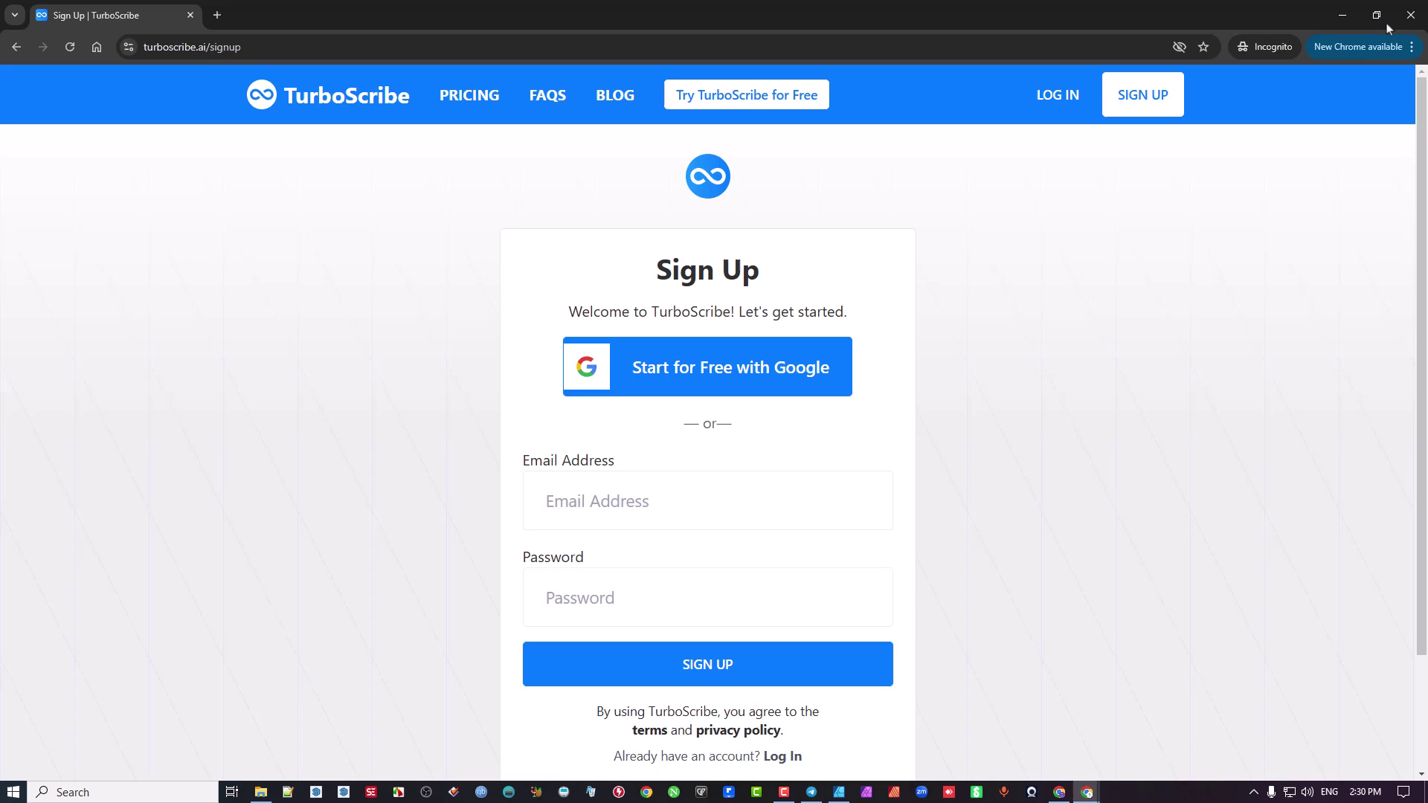
{"action": "left_click", "coordinate": [1411, 15]}
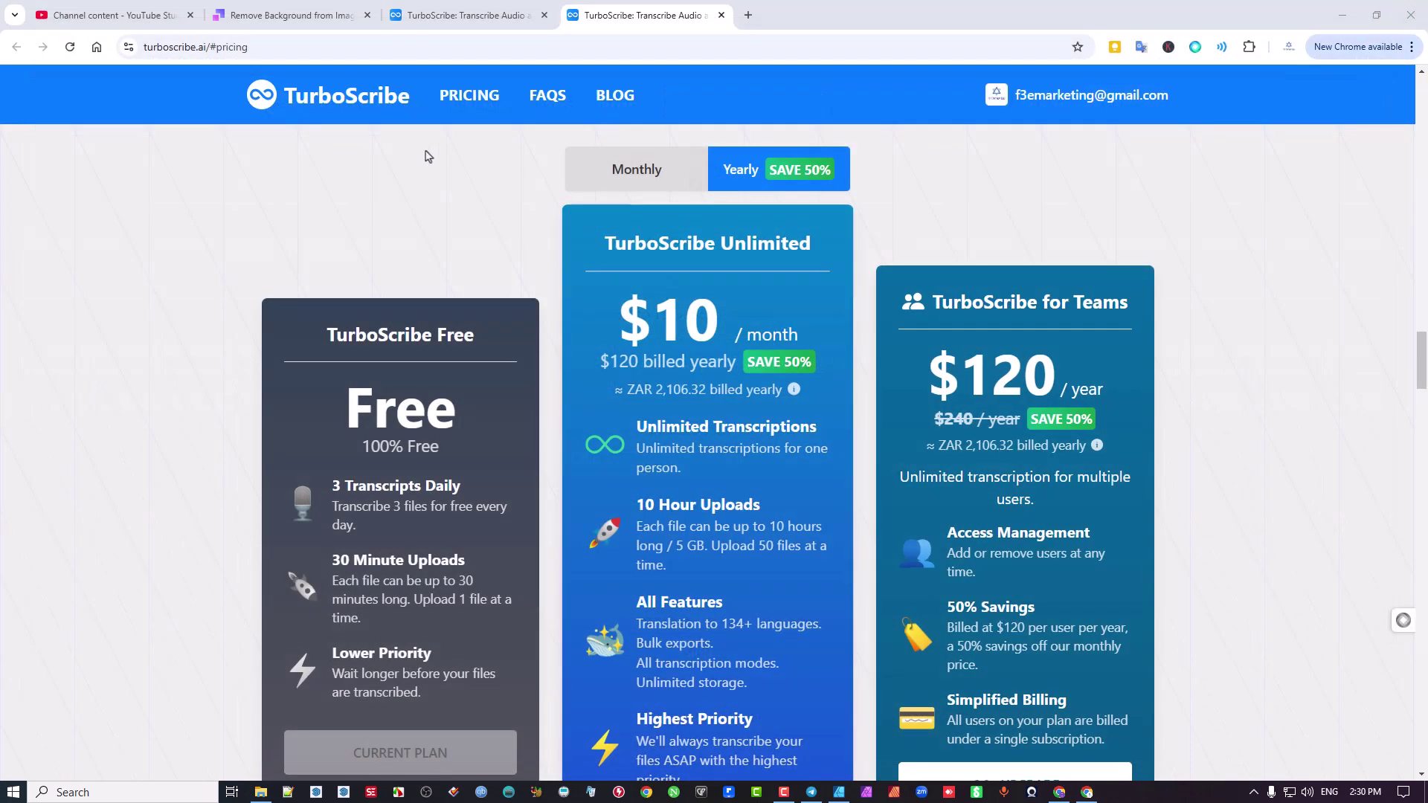
{"action": "left_click", "coordinate": [484, 6]}
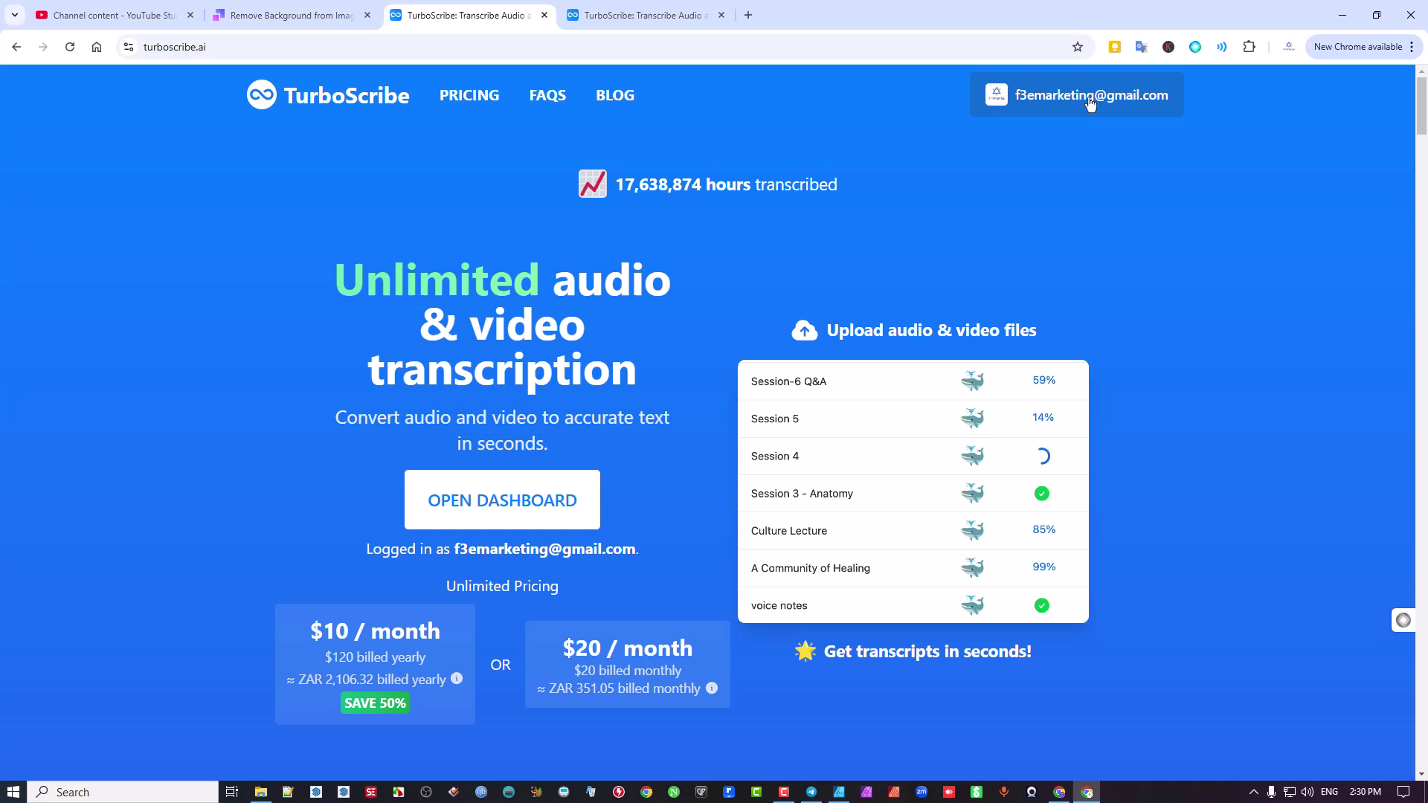
Open the dashboard and permanently delete the existing transcript file from Recent Files.
{"action": "left_click", "coordinate": [447, 503]}
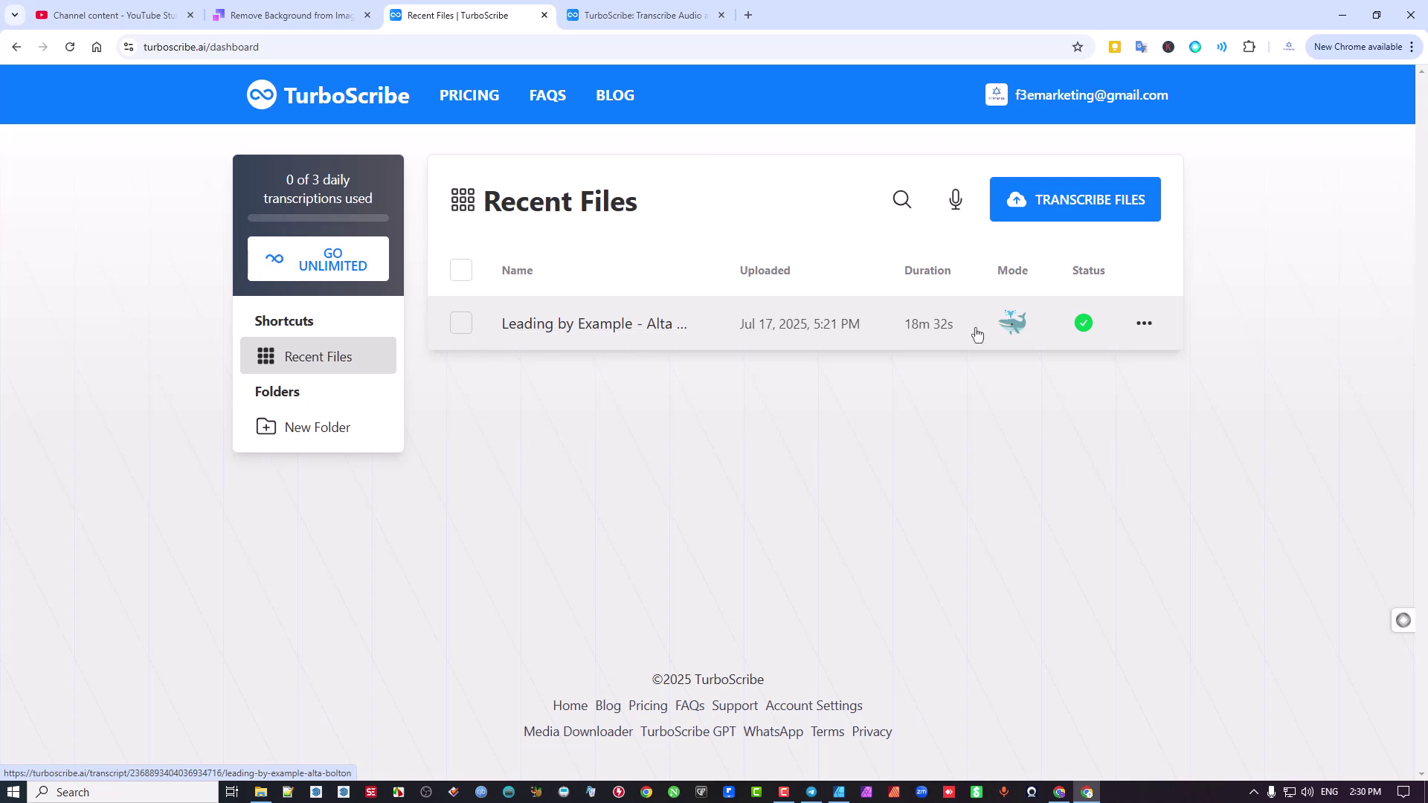
{"action": "left_click", "coordinate": [1143, 323]}
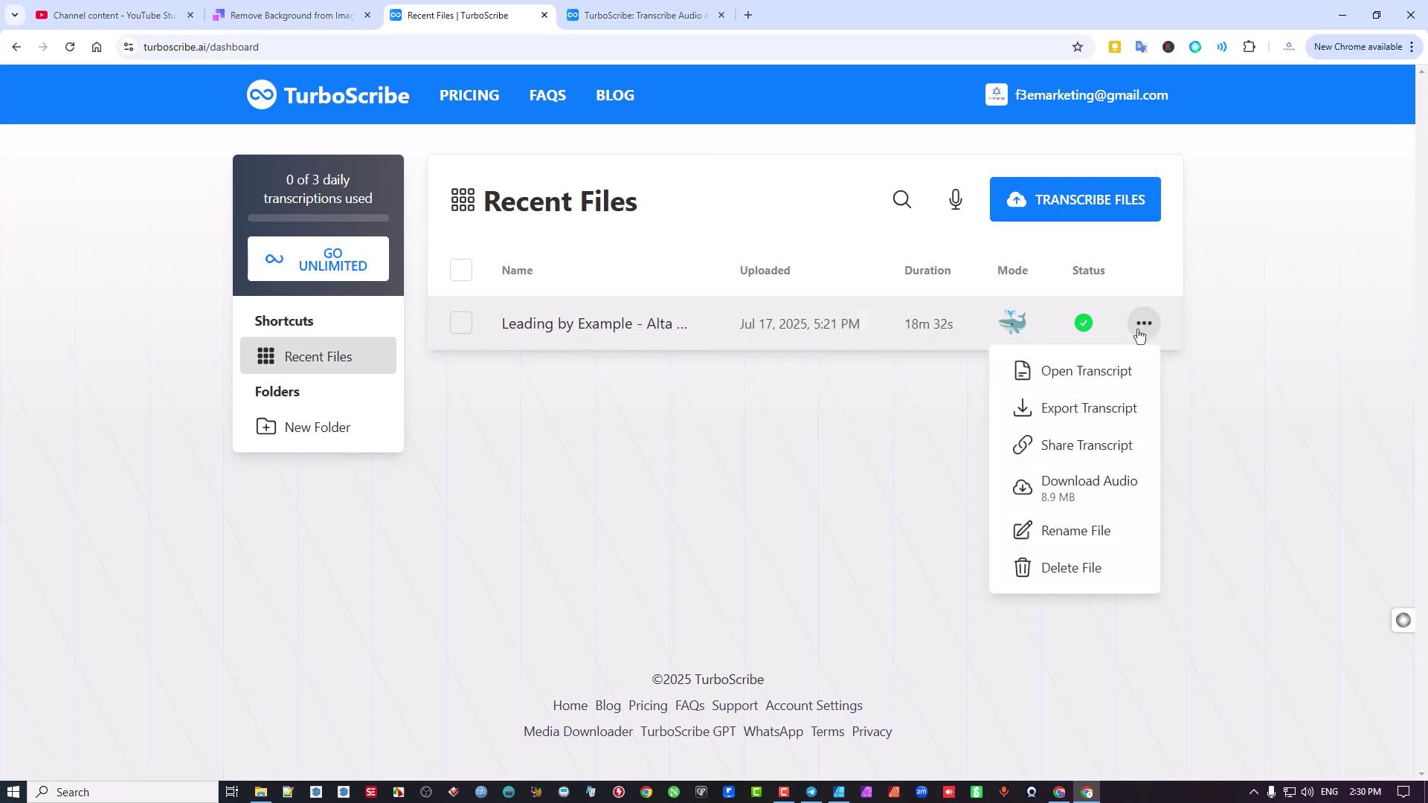
{"action": "left_click", "coordinate": [1098, 569]}
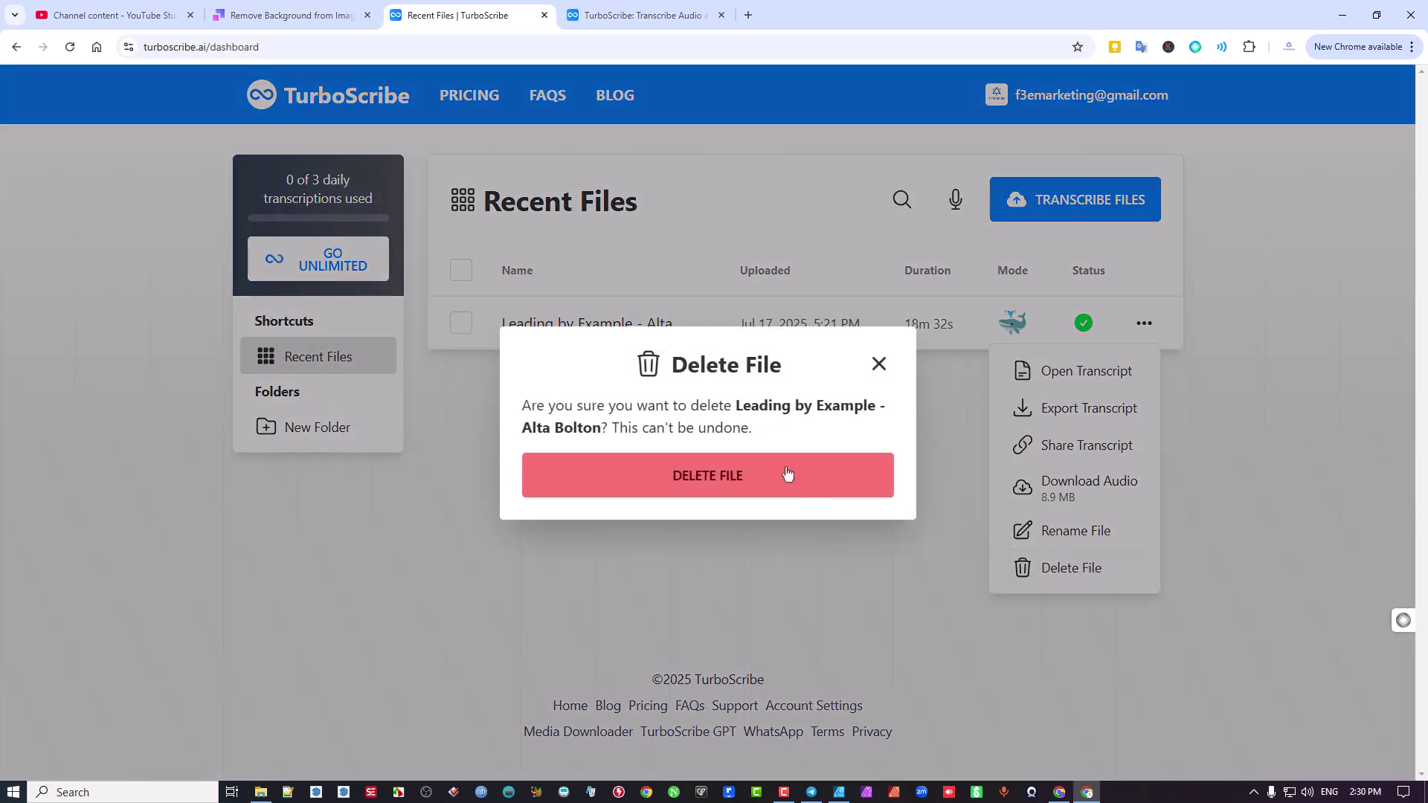
{"action": "left_click", "coordinate": [787, 475]}
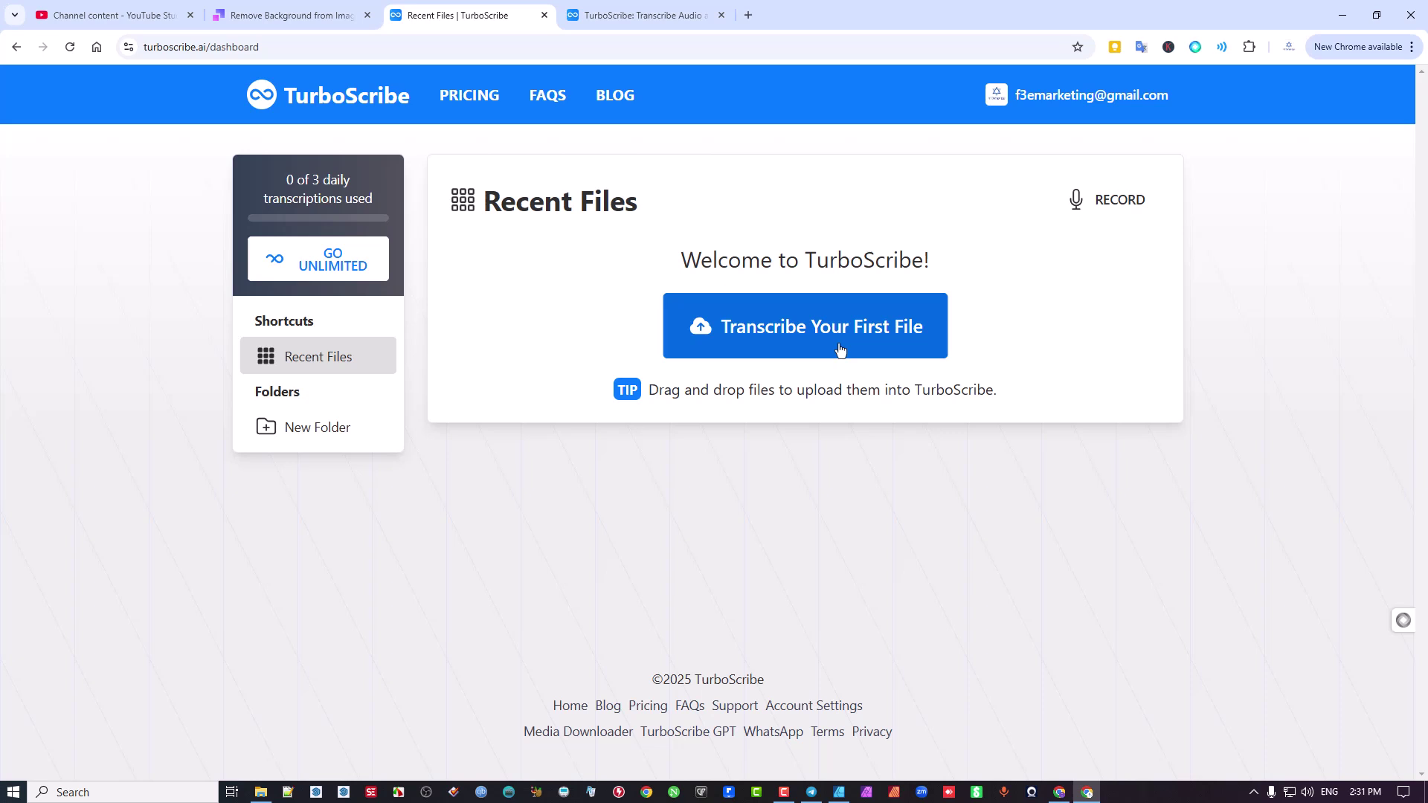
{"action": "left_click", "coordinate": [777, 321]}
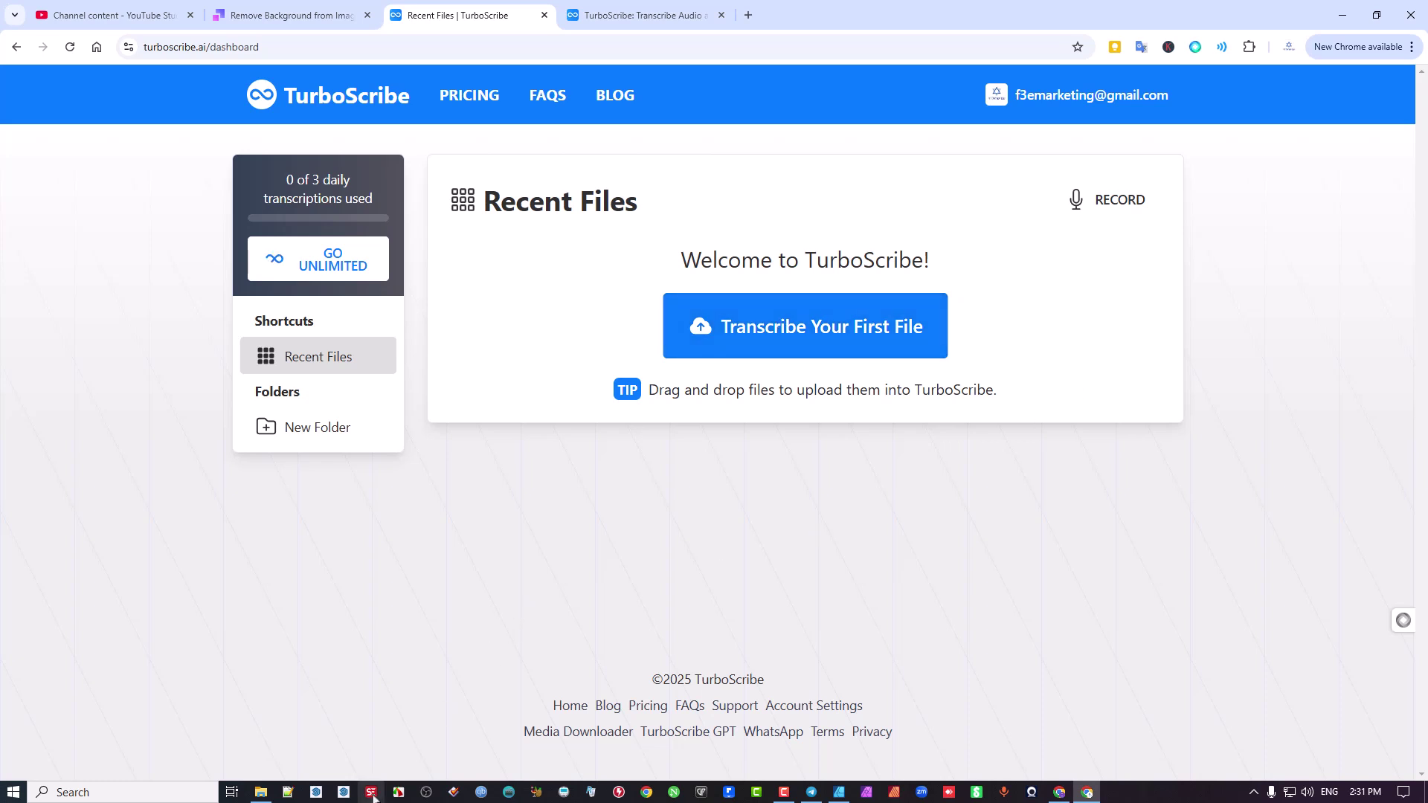
{"action": "left_click", "coordinate": [369, 794]}
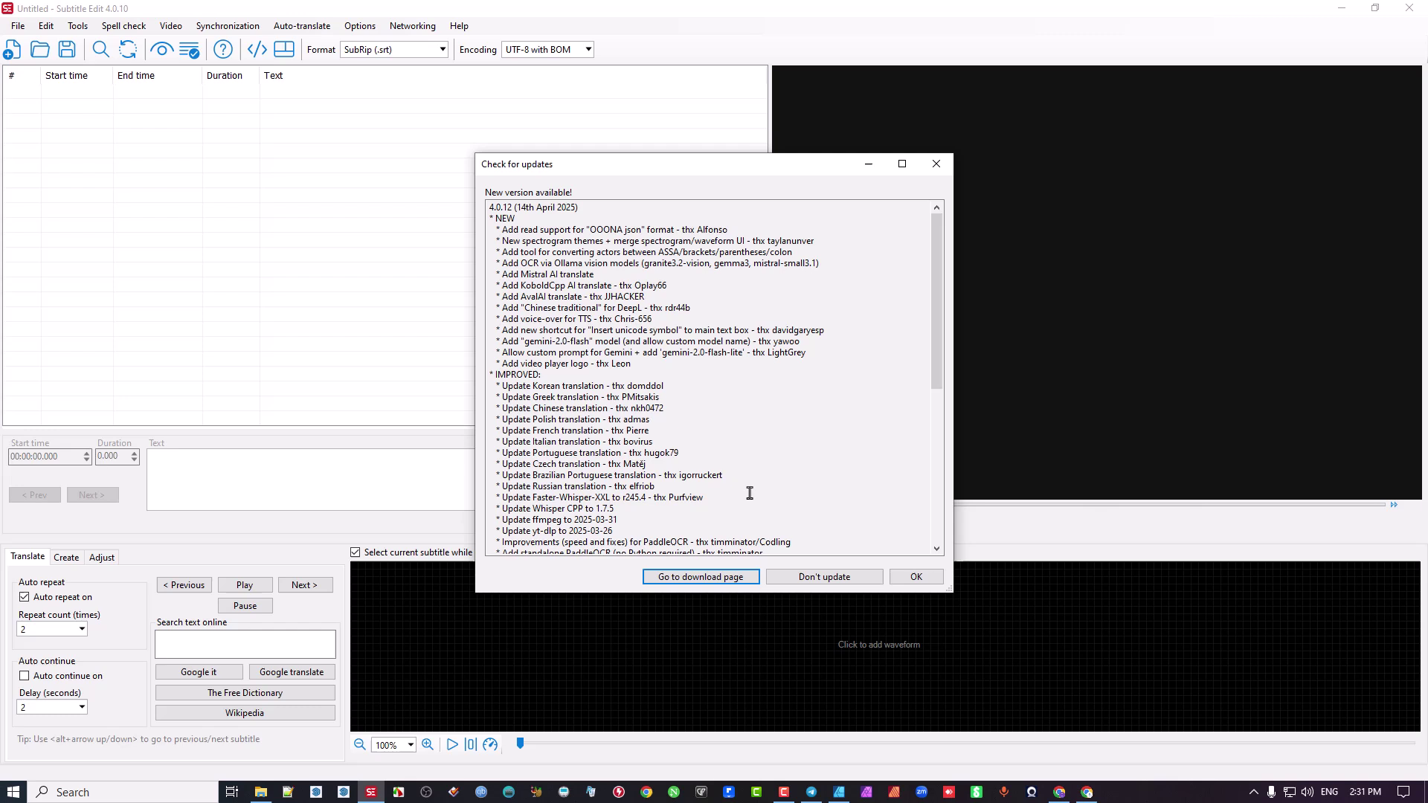
{"action": "left_click", "coordinate": [916, 577]}
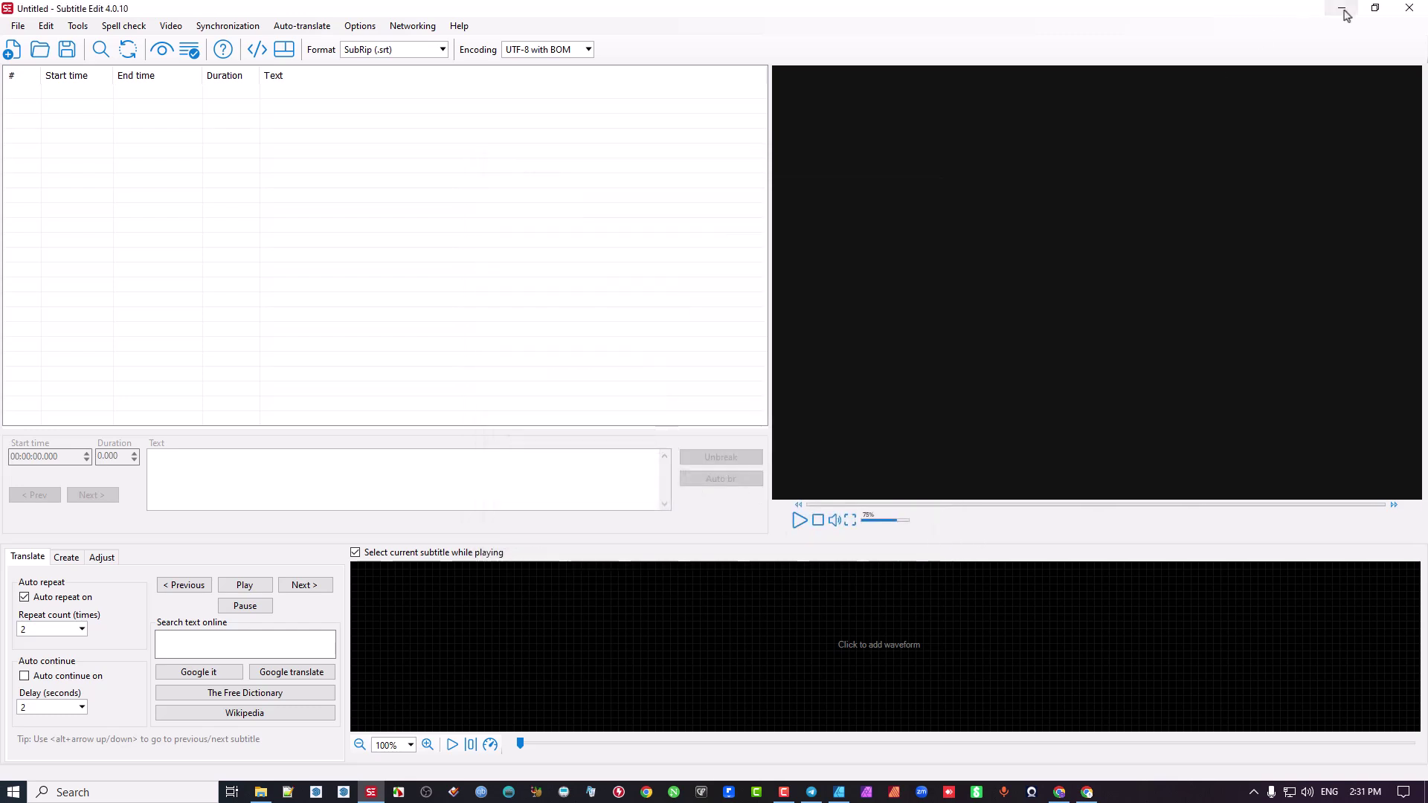
{"action": "left_click", "coordinate": [430, 52]}
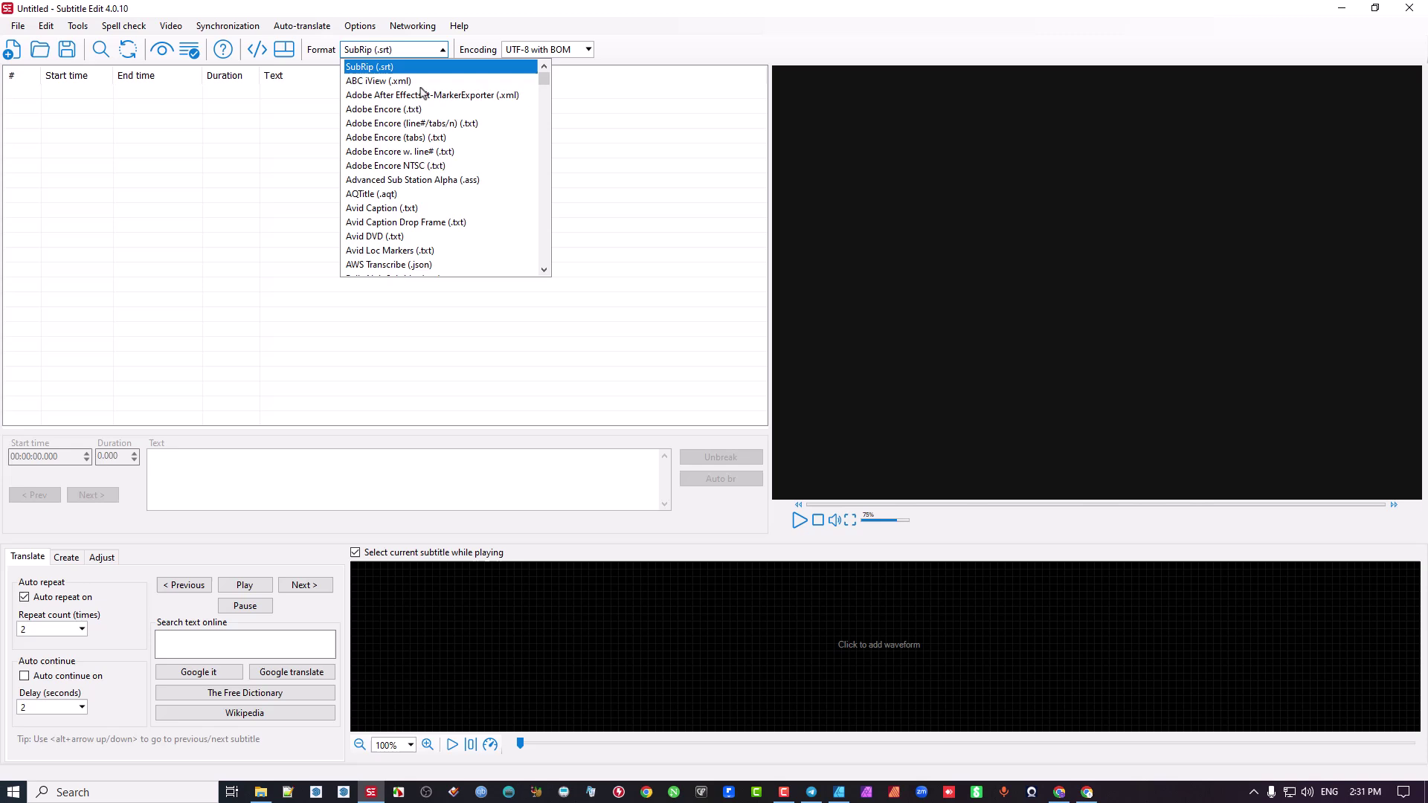
{"action": "left_click", "coordinate": [268, 87]}
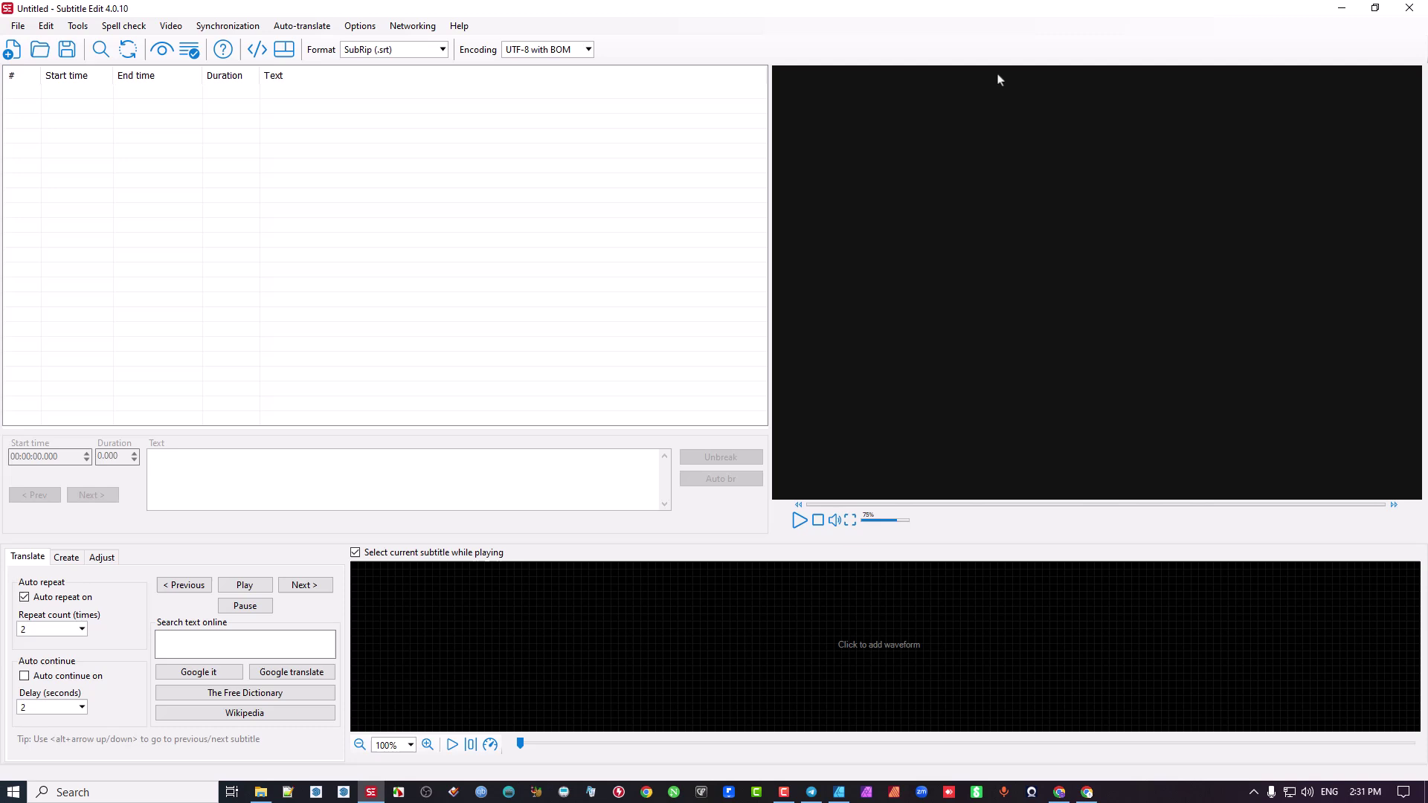
{"action": "left_click", "coordinate": [1409, 9]}
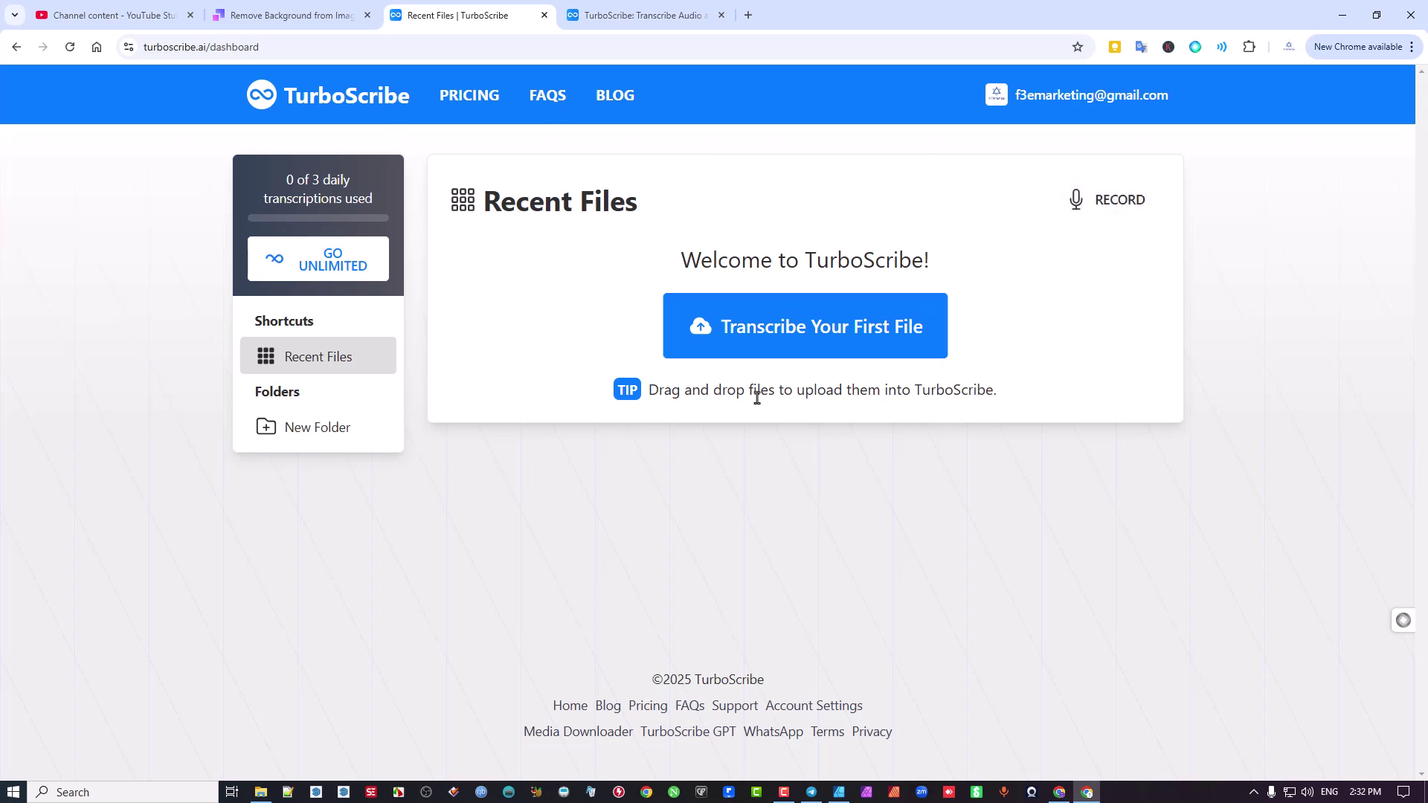
Open the Transcribe Files form, review the modes, and expand then collapse Speaker Recognition & More Settings.
{"action": "left_click", "coordinate": [803, 337]}
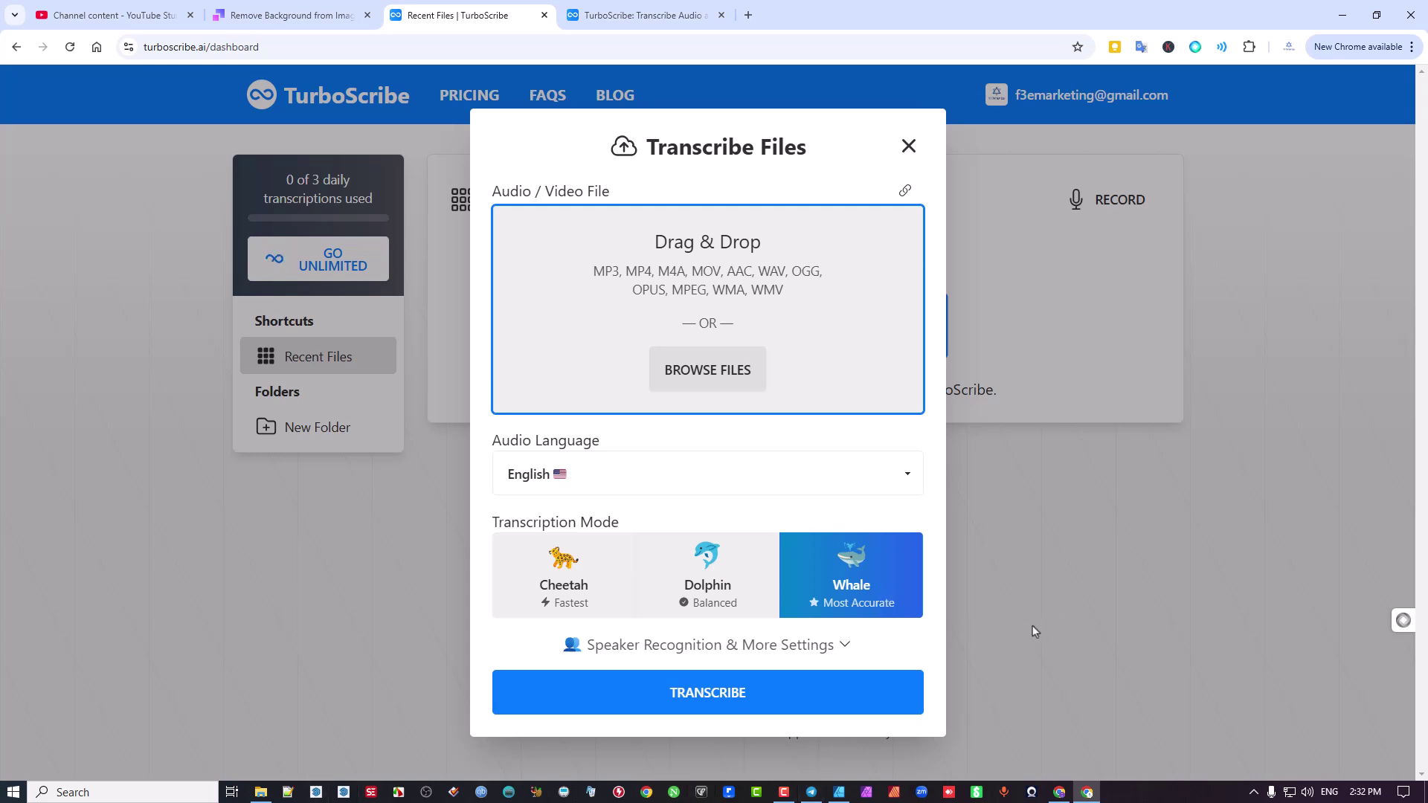
{"action": "mouse_move", "coordinate": [532, 599]}
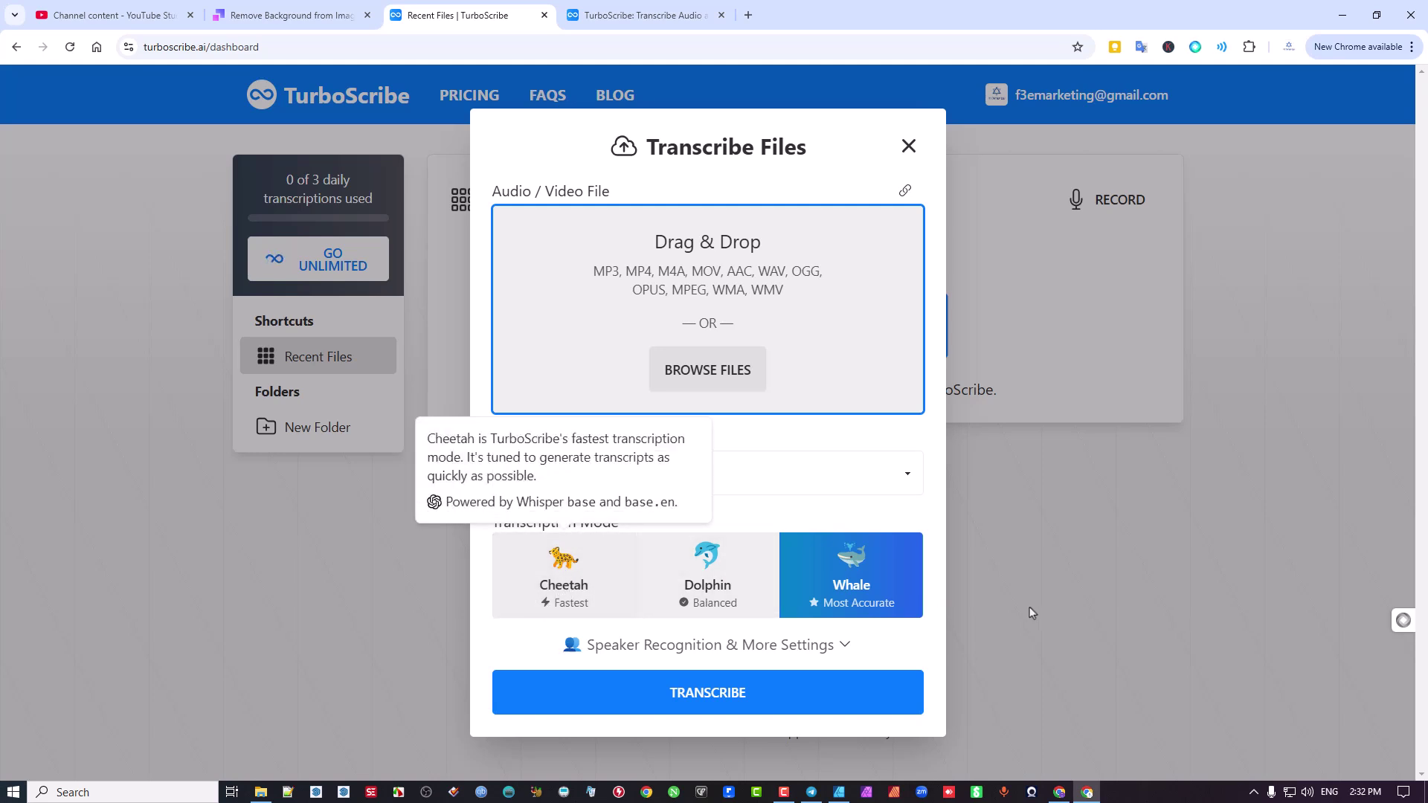
{"action": "mouse_move", "coordinate": [862, 582]}
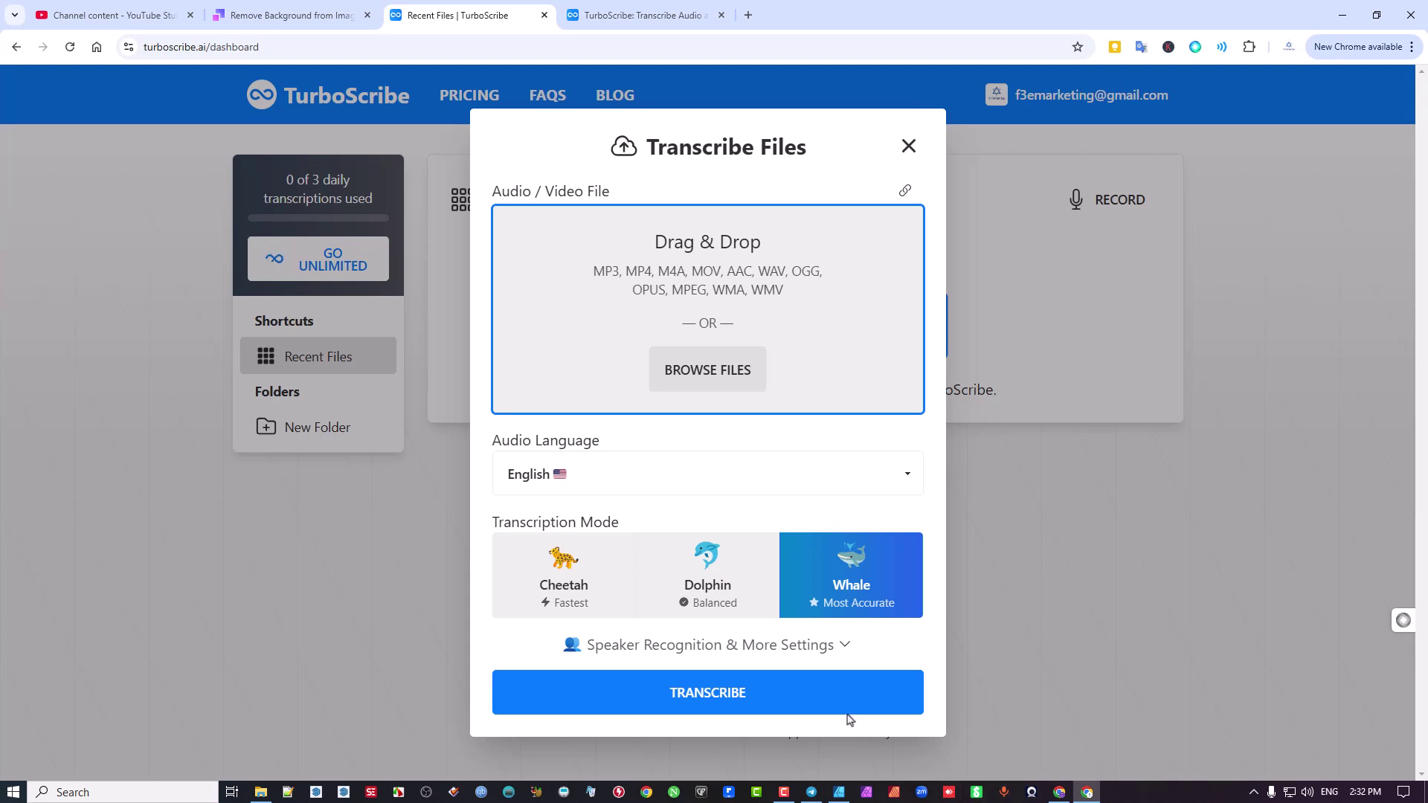
{"action": "left_click", "coordinate": [841, 642]}
{"action": "scroll", "coordinate": [834, 662], "scroll_direction": "down", "scroll_amount": 2}
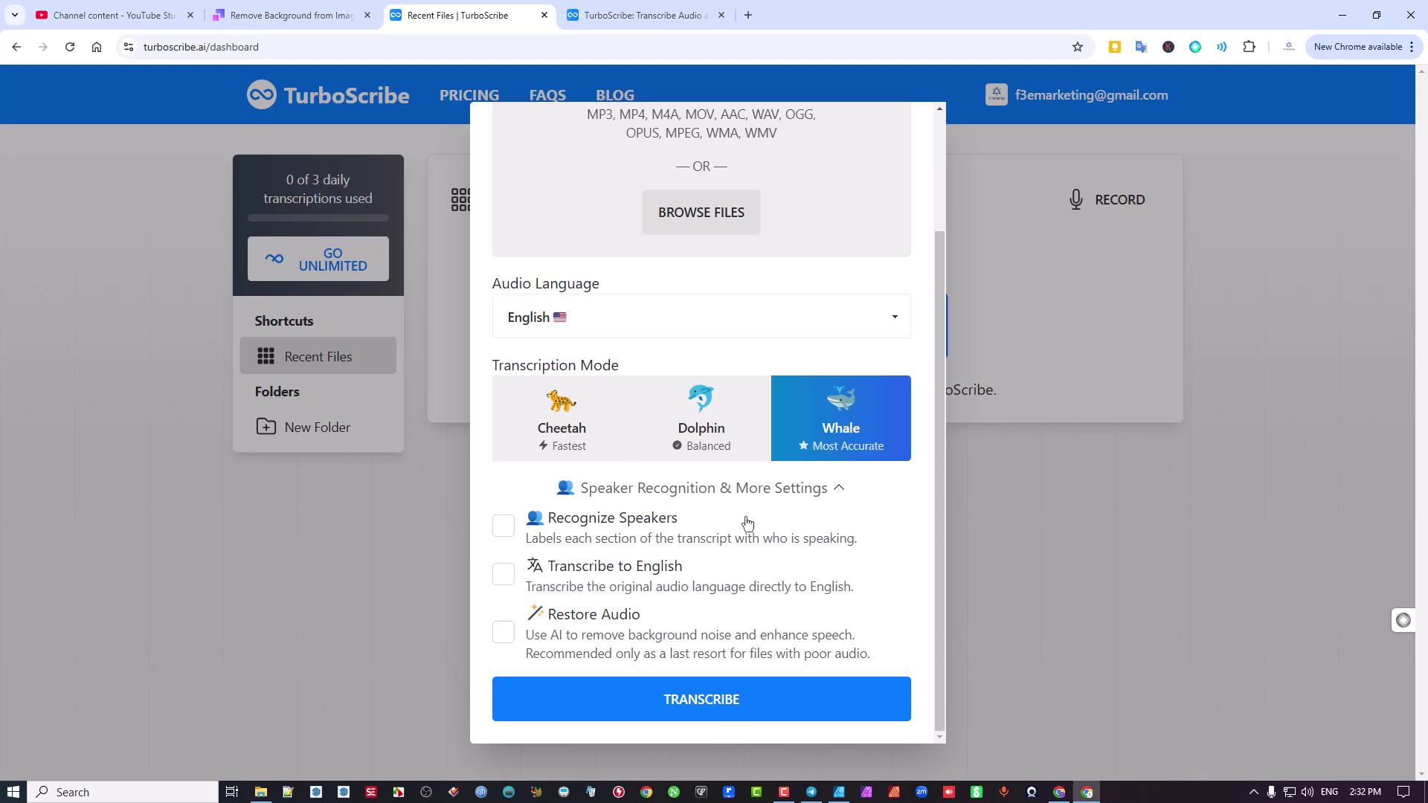
{"action": "left_click", "coordinate": [836, 491]}
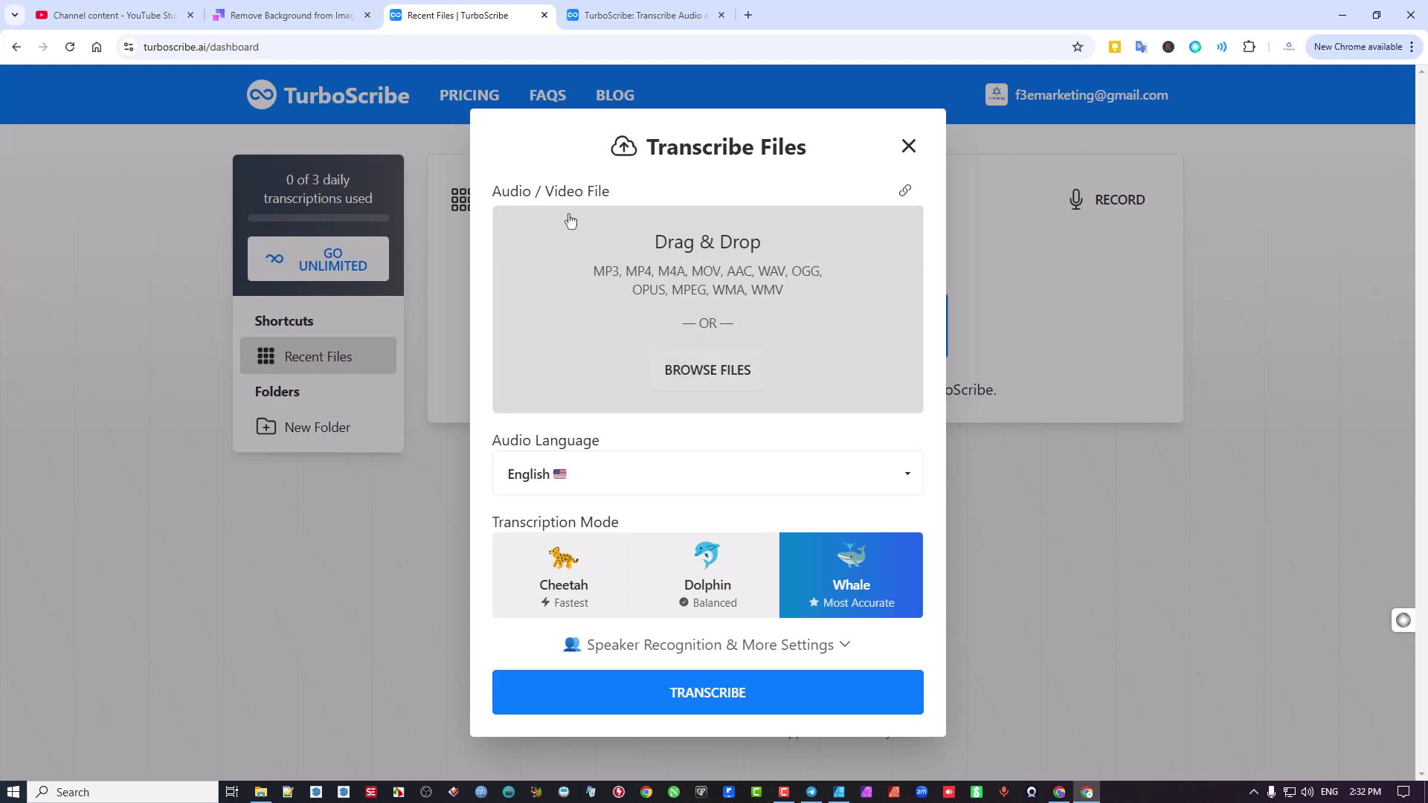
Open the link import form, then close it and the Transcribe Files dialog without importing.
{"action": "left_click", "coordinate": [906, 193]}
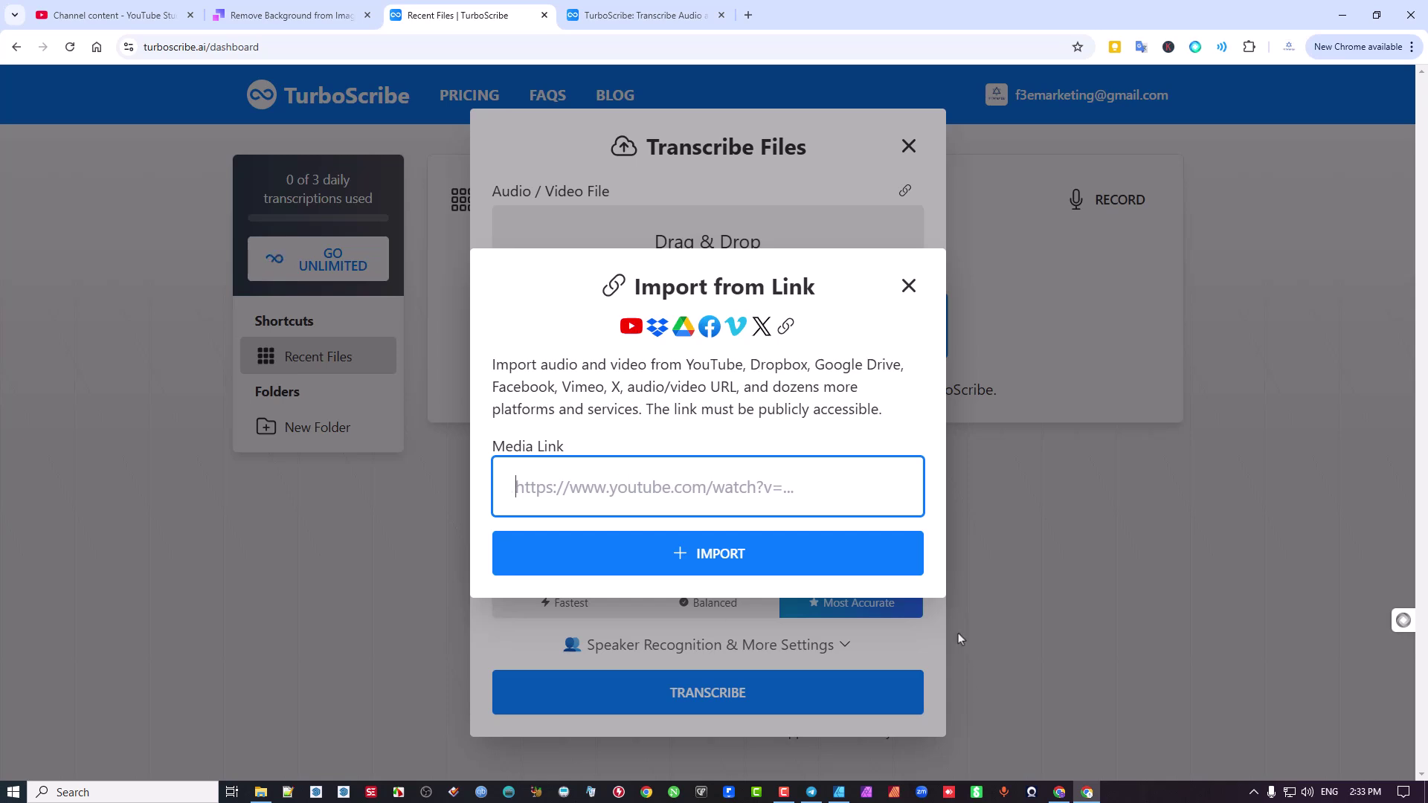
{"action": "left_click", "coordinate": [908, 285]}
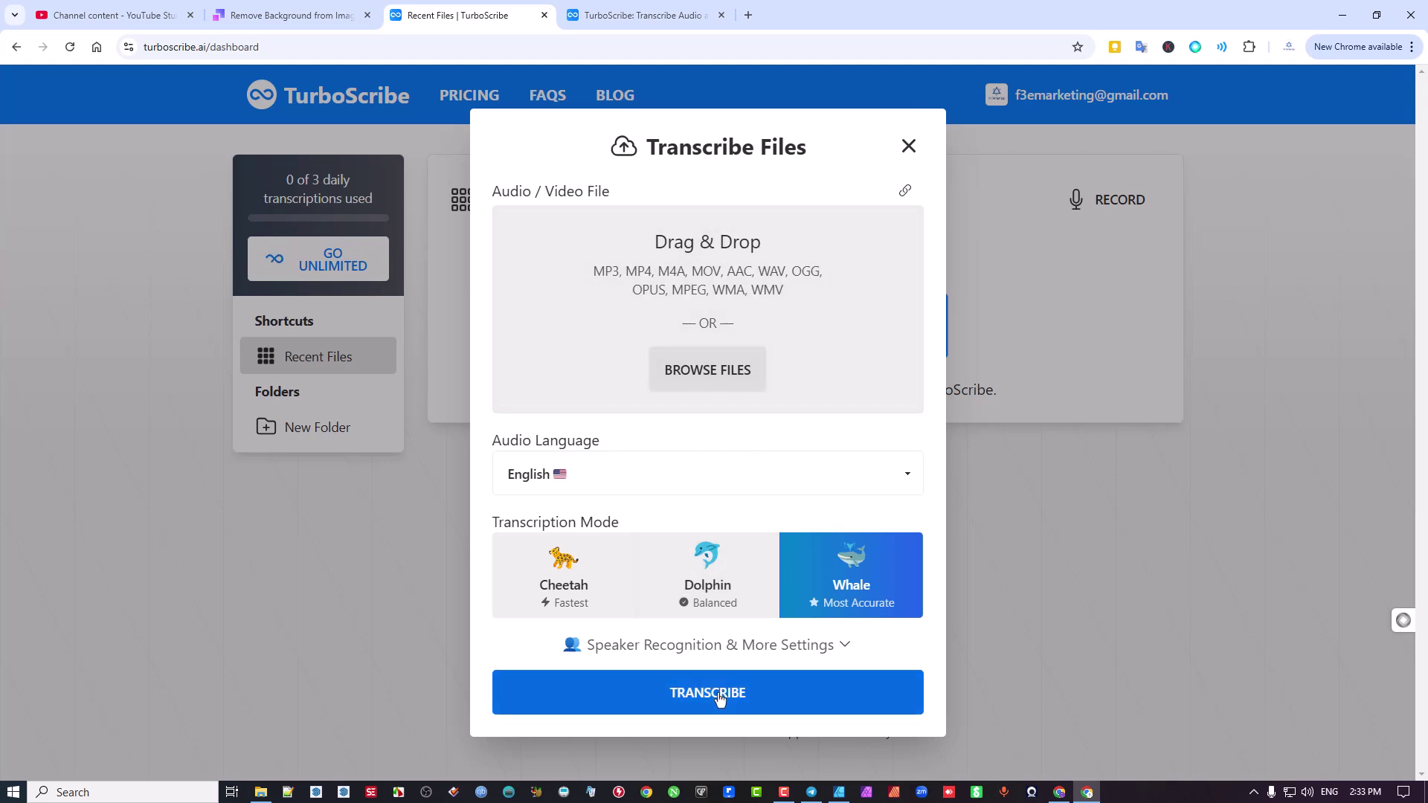
{"action": "left_click", "coordinate": [908, 146]}
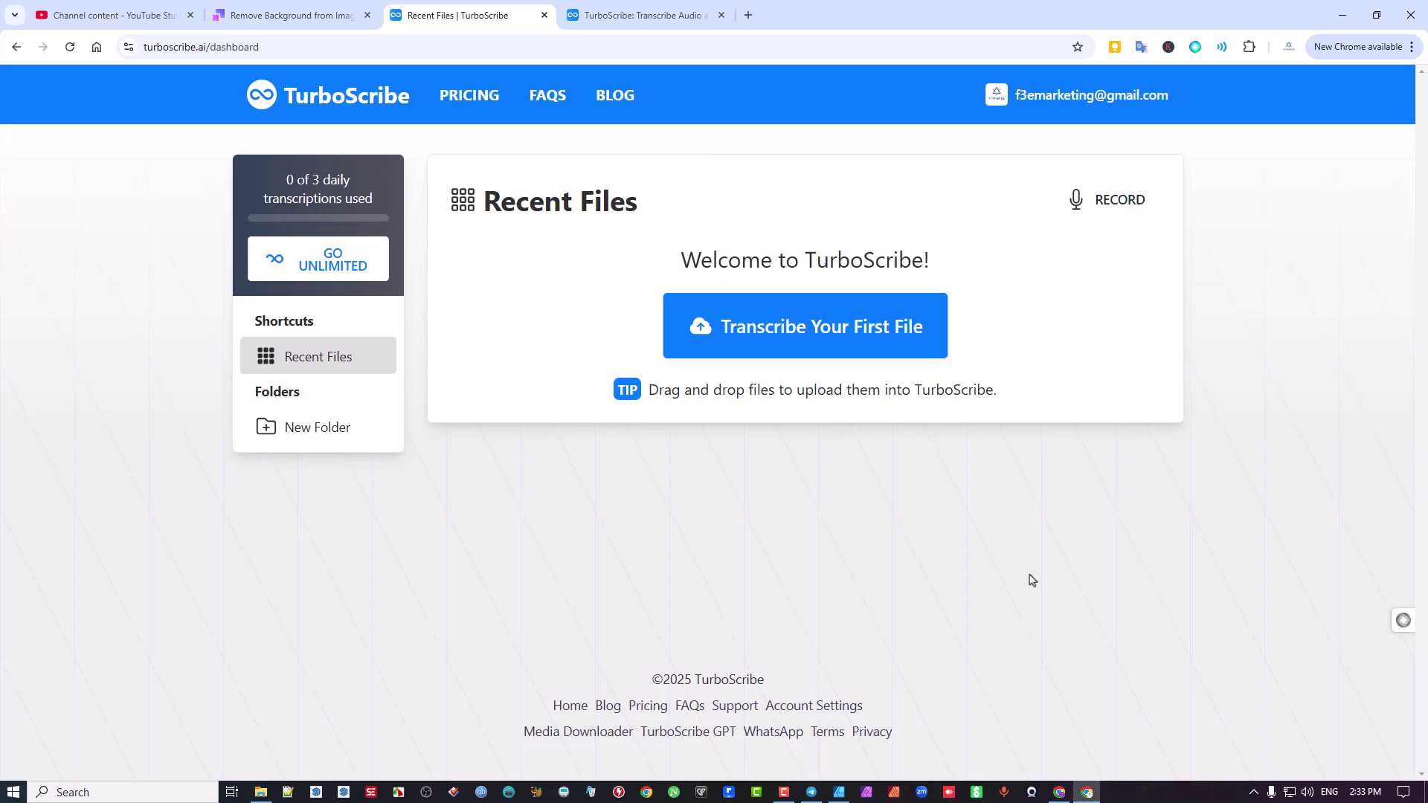
Copy the newest video's shareable link in YouTube Studio and return to TurboScribe's Recent Files.
{"action": "left_click", "coordinate": [146, 14]}
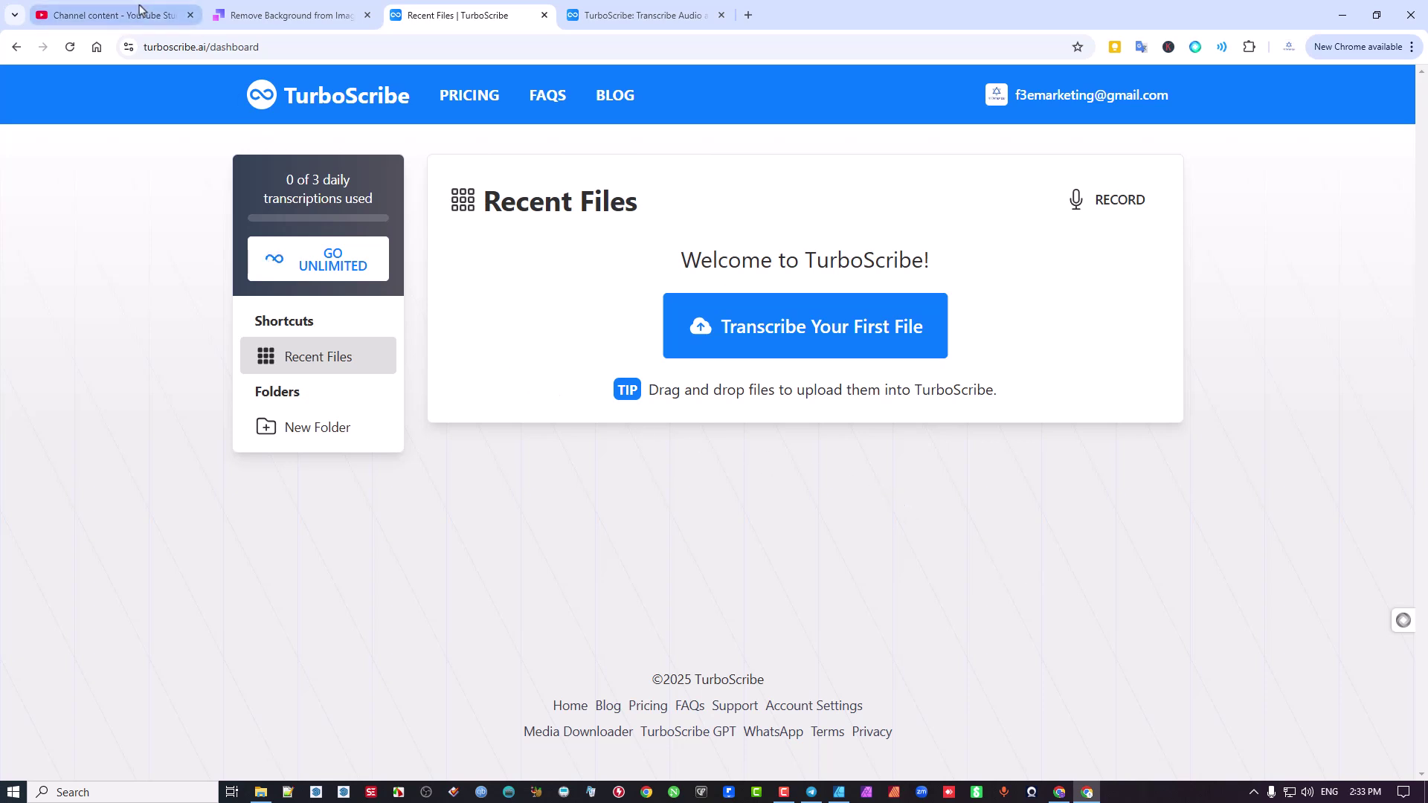
{"action": "mouse_move", "coordinate": [405, 307]}
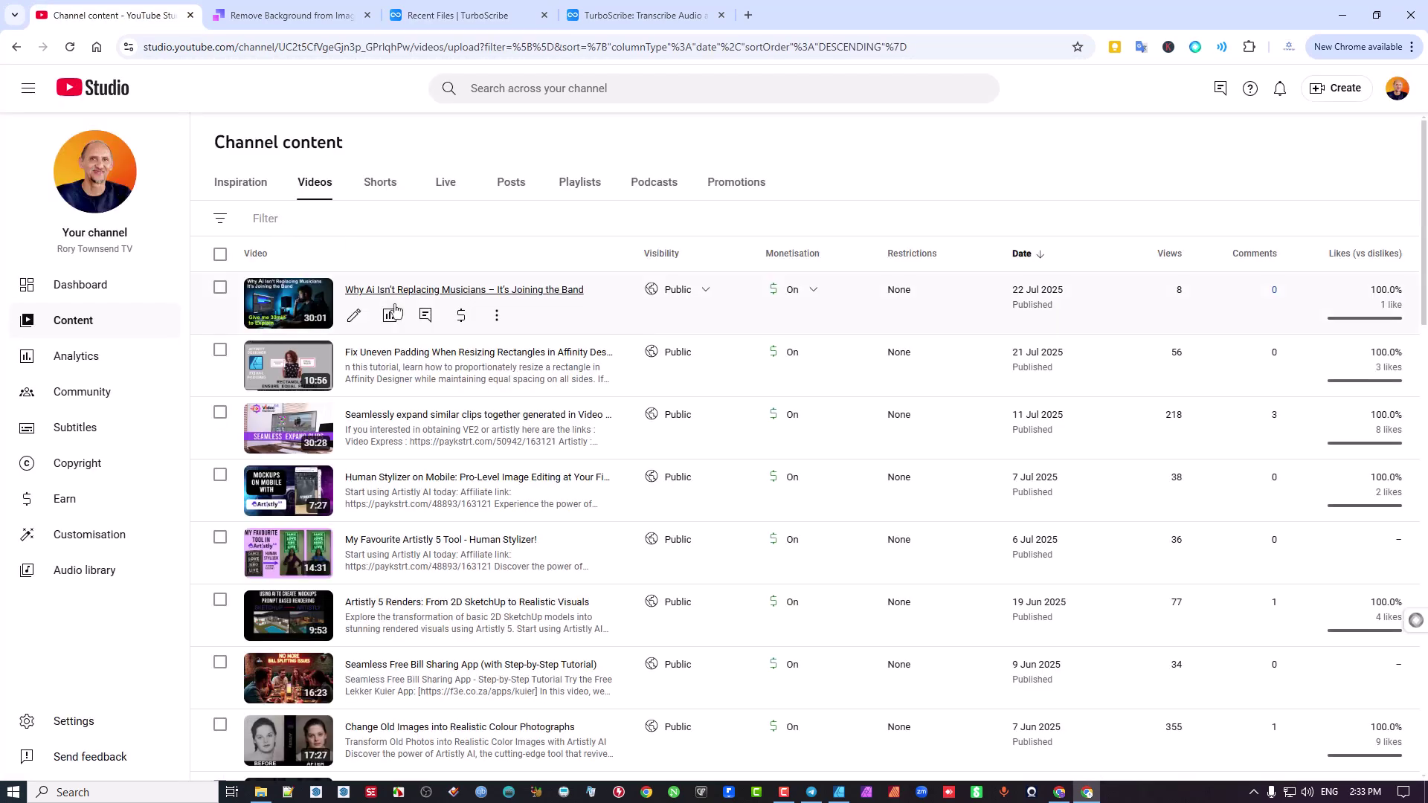
{"action": "left_click", "coordinate": [497, 319]}
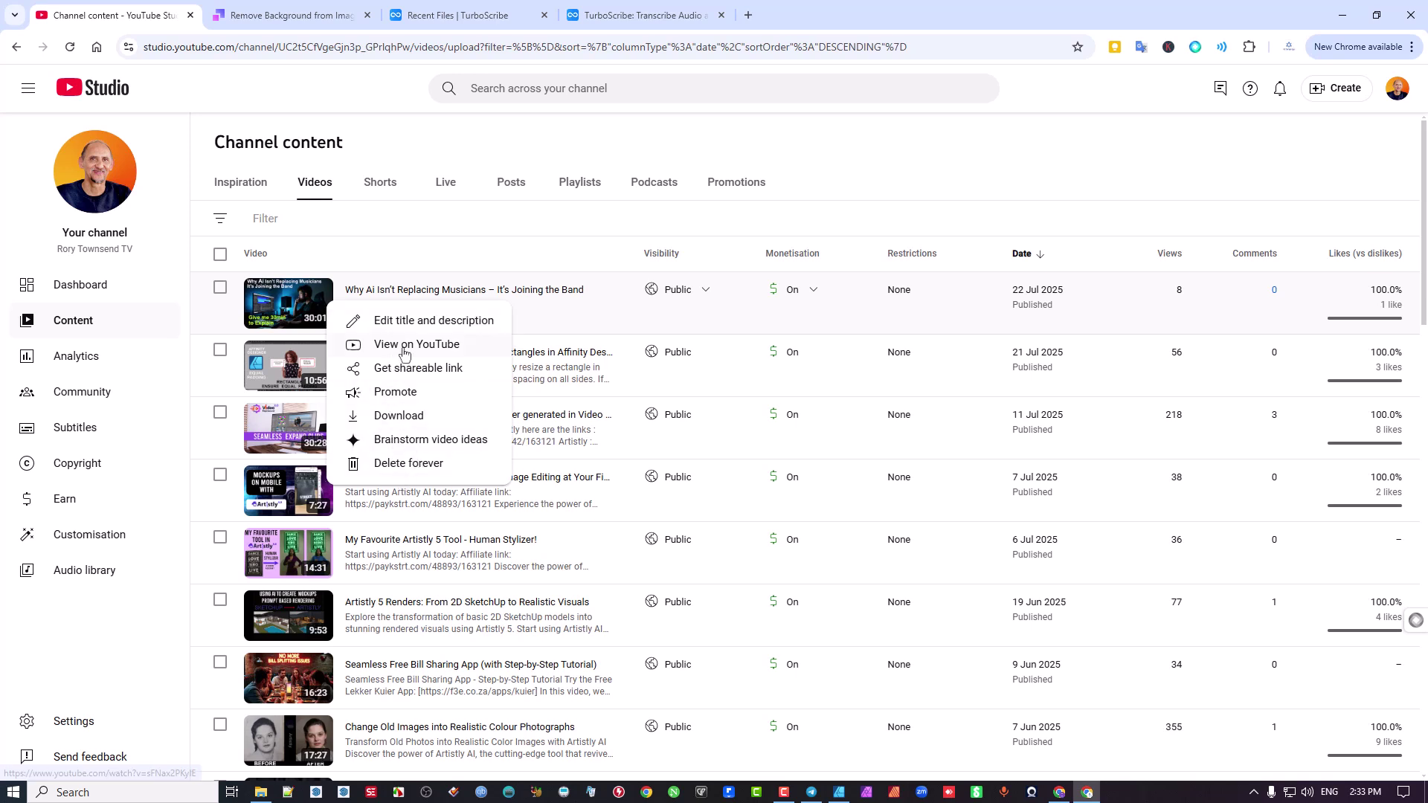
{"action": "left_click", "coordinate": [412, 369]}
{"action": "left_click", "coordinate": [587, 13]}
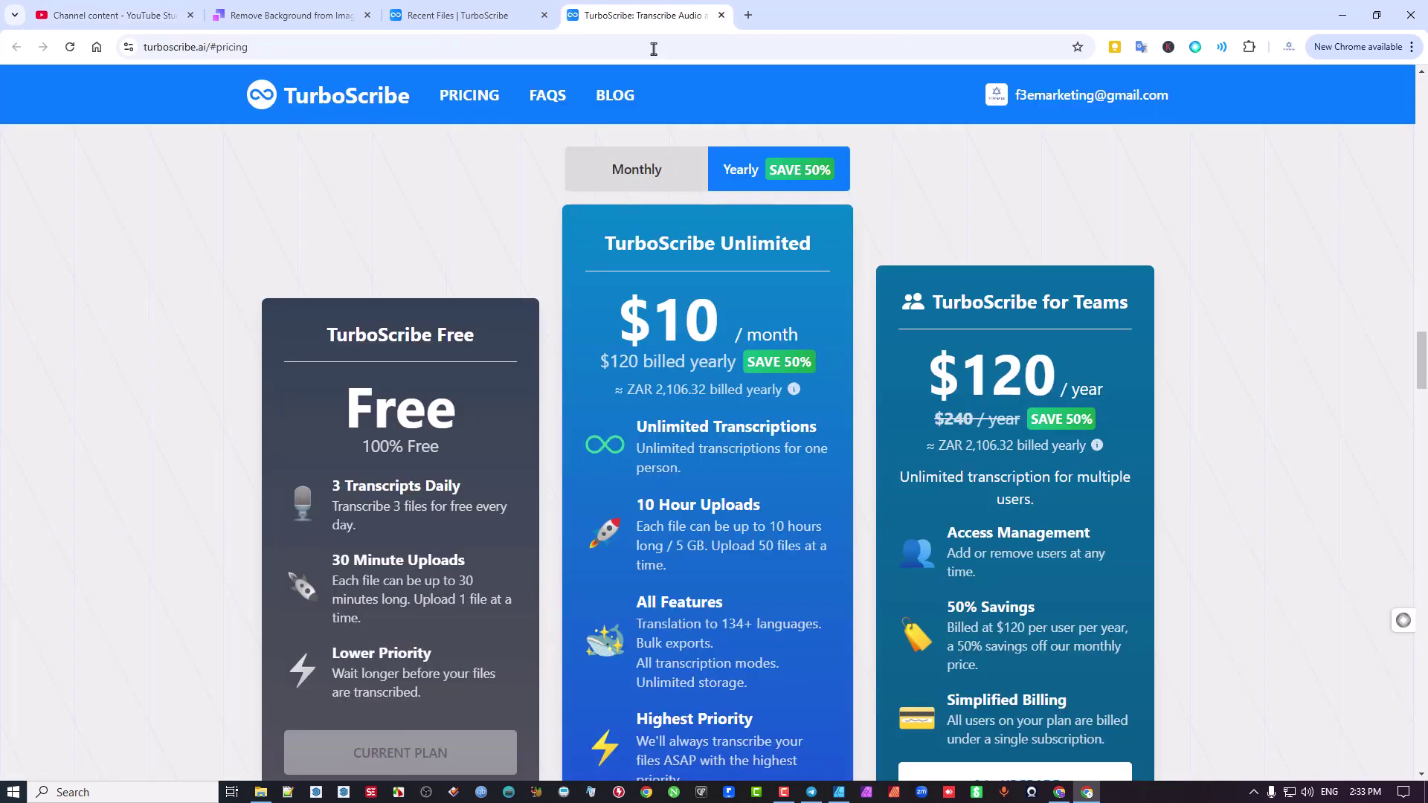
{"action": "left_click", "coordinate": [447, 6]}
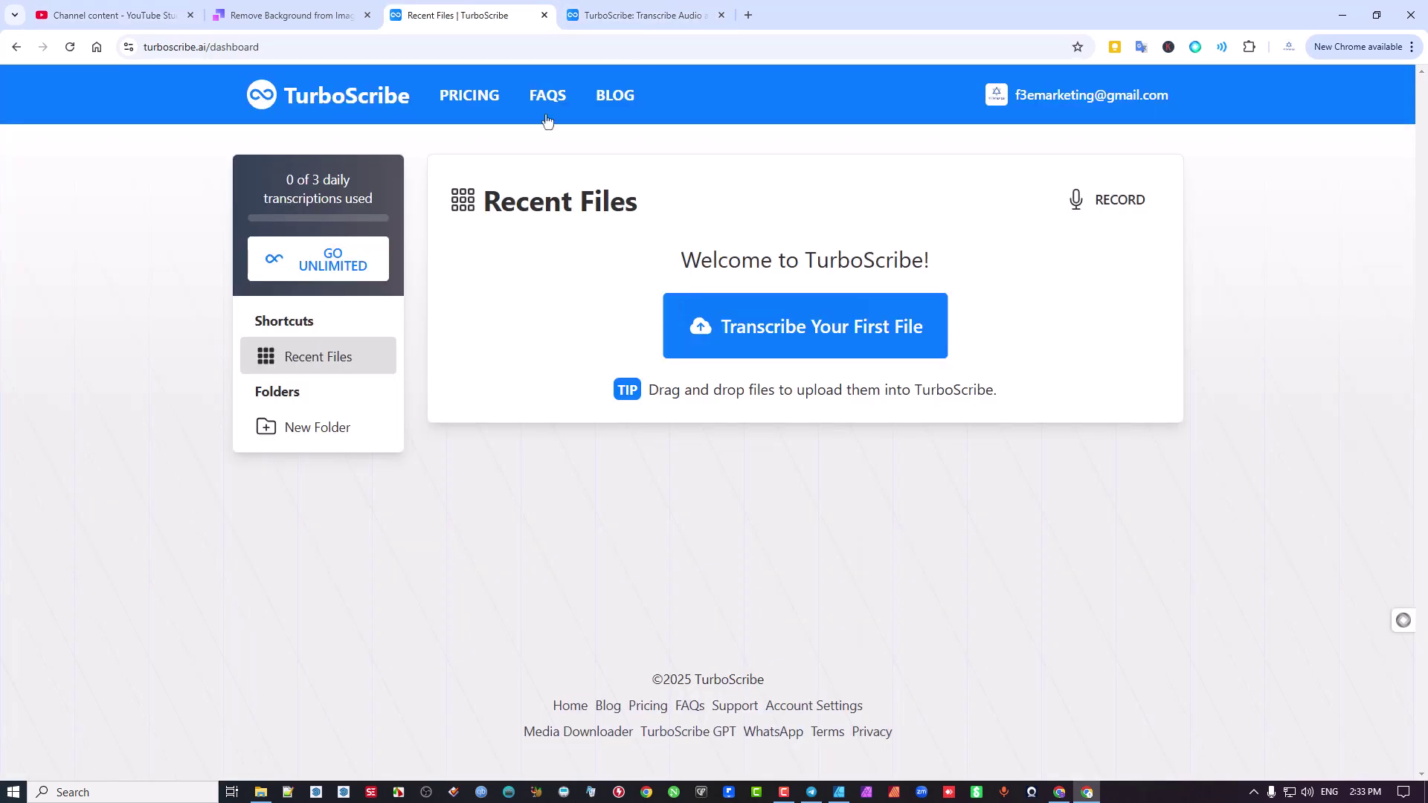
Paste the copied YouTube link into Media Link and import the video for transcription.
{"action": "left_click", "coordinate": [838, 337]}
{"action": "left_click", "coordinate": [904, 190]}
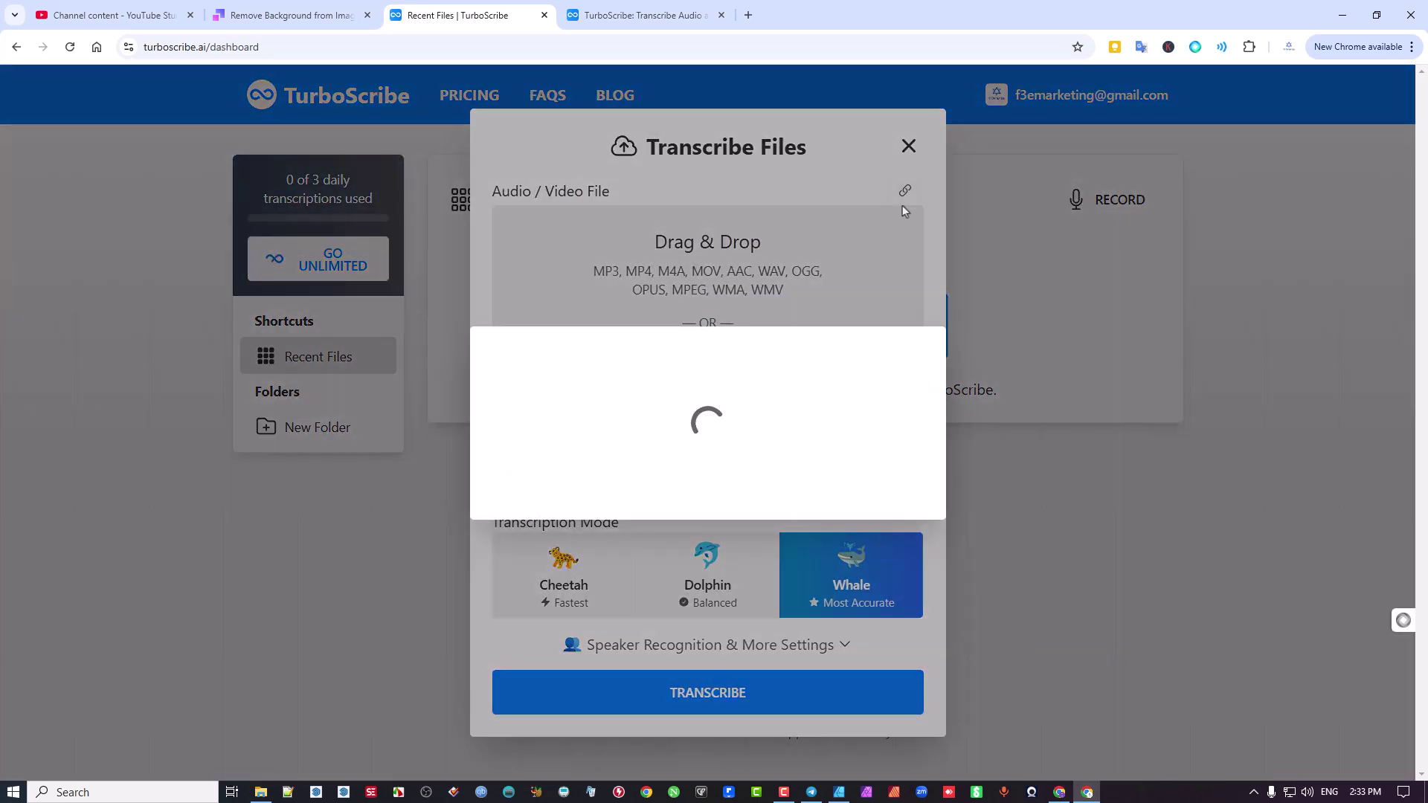
{"action": "type", "text": "https://youtu.be/sFNax2PKyIE"}
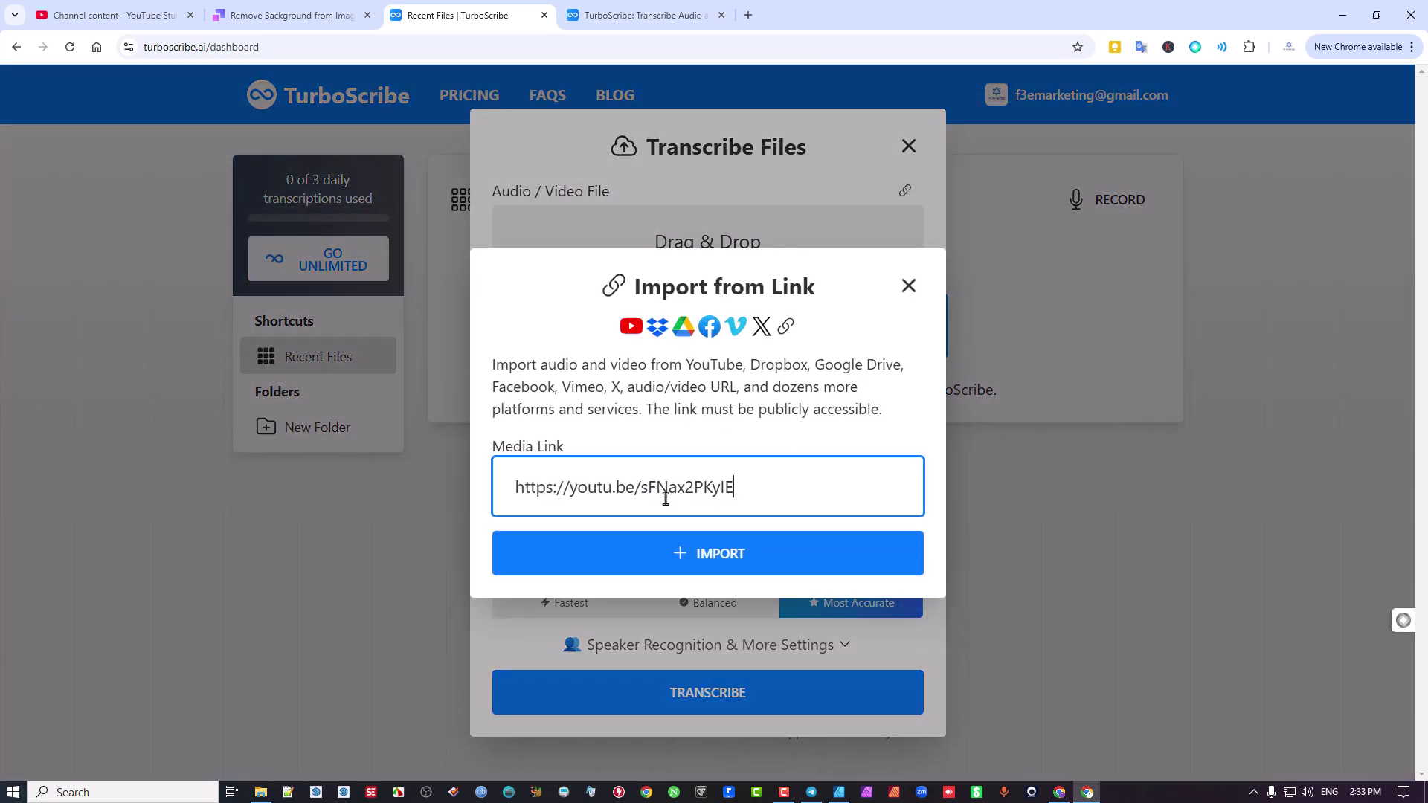
{"action": "left_click", "coordinate": [772, 563]}
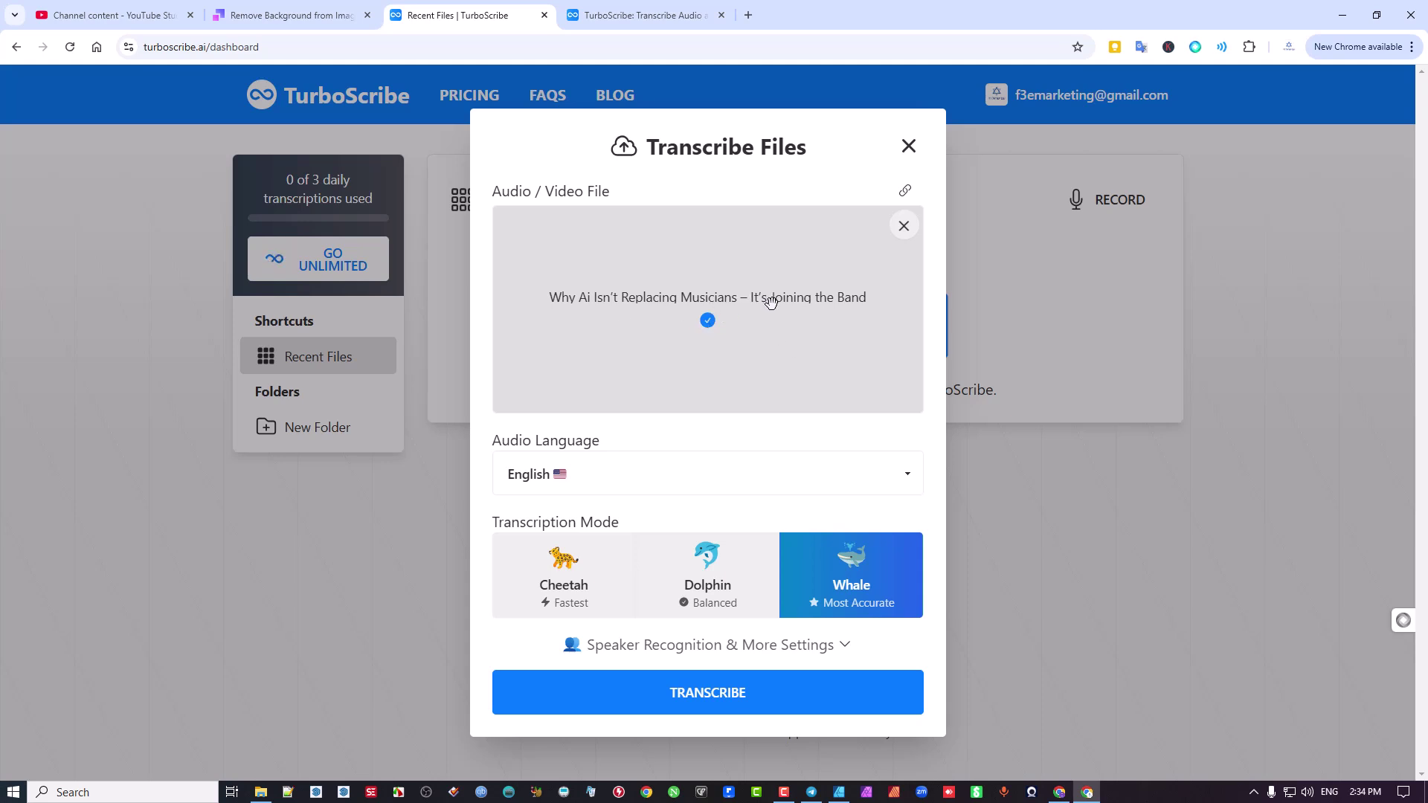
Start transcribing the imported video in English using Whale (Most Accurate) mode.
{"action": "left_click", "coordinate": [738, 692]}
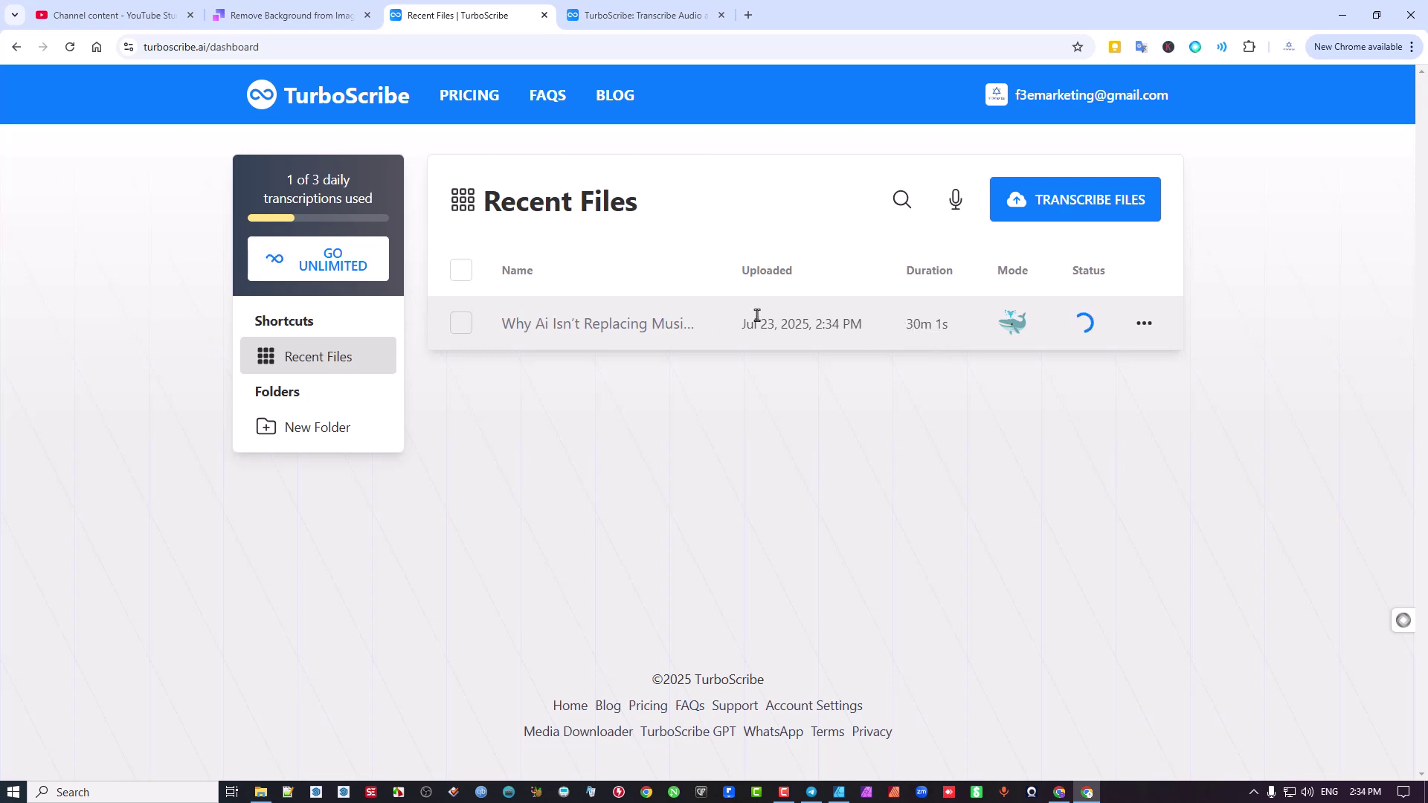
Check the processing file's options, then open the completed transcript once it finishes.
{"action": "left_click", "coordinate": [1145, 325]}
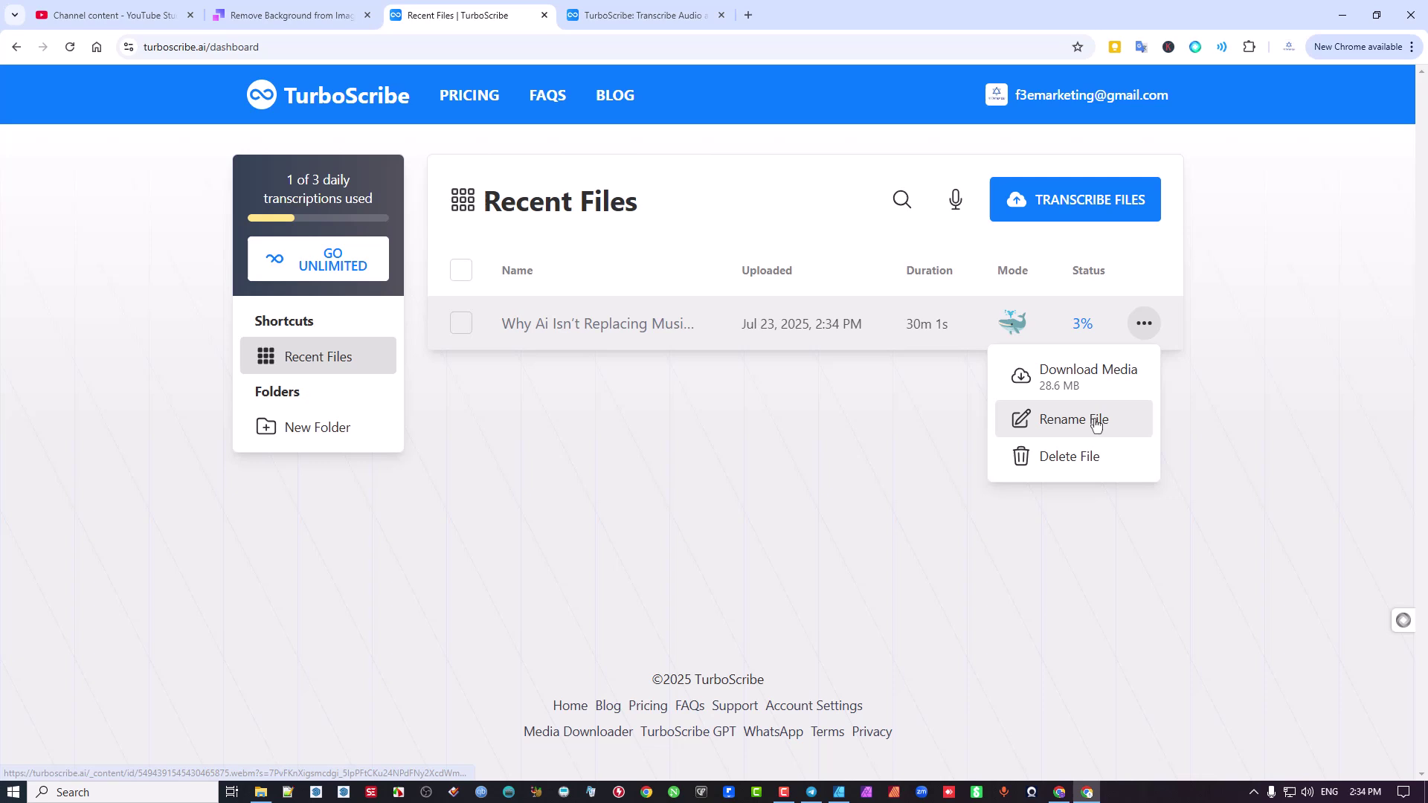
{"action": "left_click", "coordinate": [877, 470]}
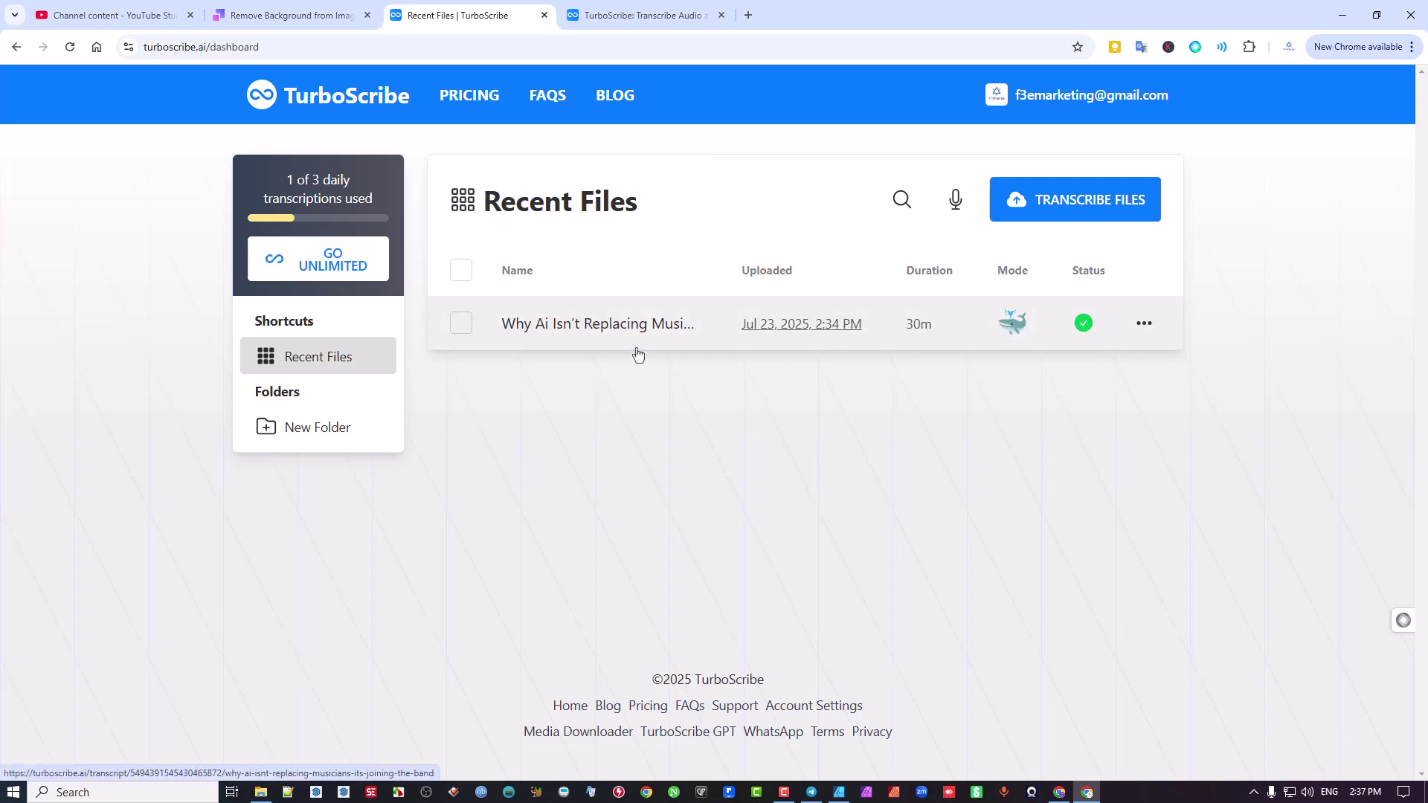
{"action": "left_click", "coordinate": [615, 330]}
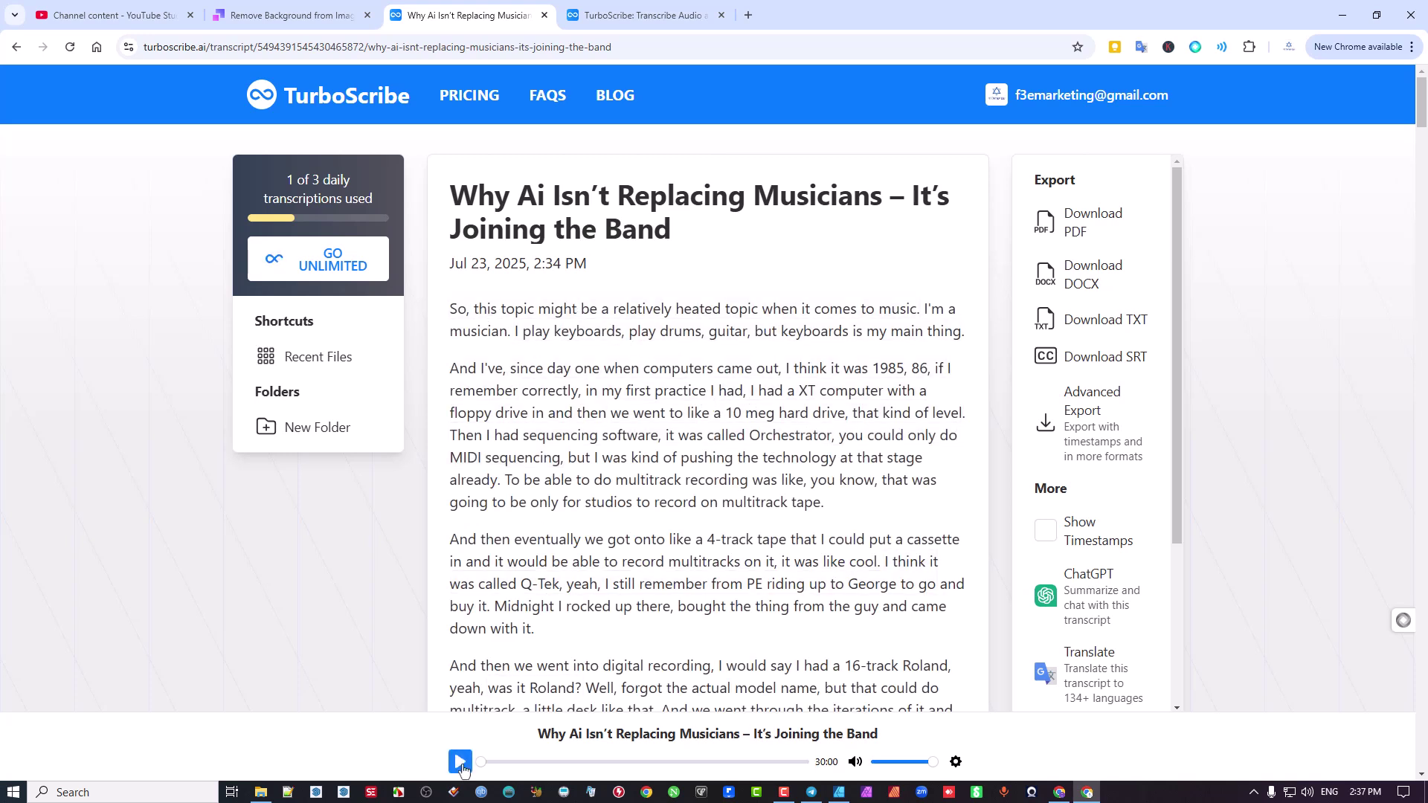
Play the transcript audio from the start and pause it at 0:22.
{"action": "left_click", "coordinate": [461, 763]}
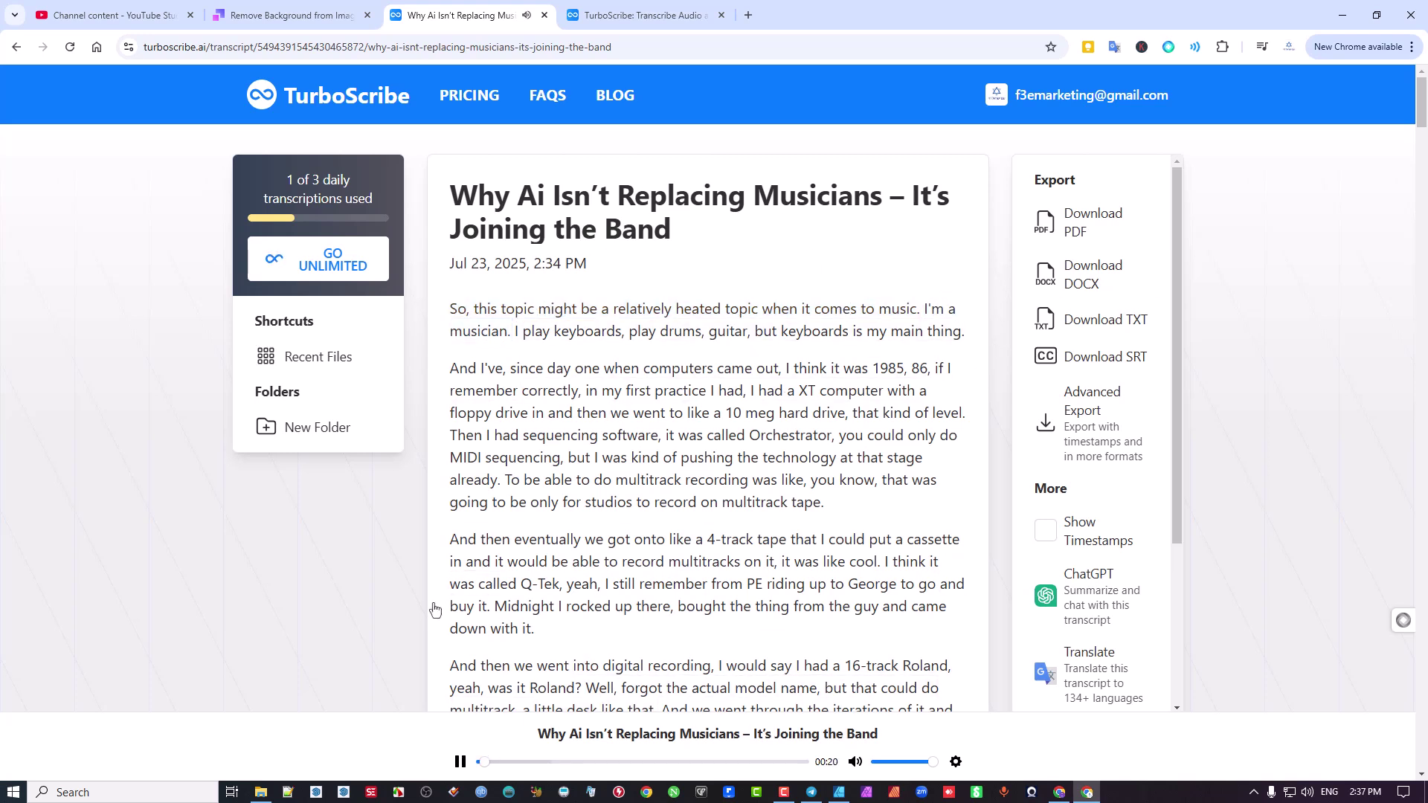
{"action": "left_click", "coordinate": [460, 762]}
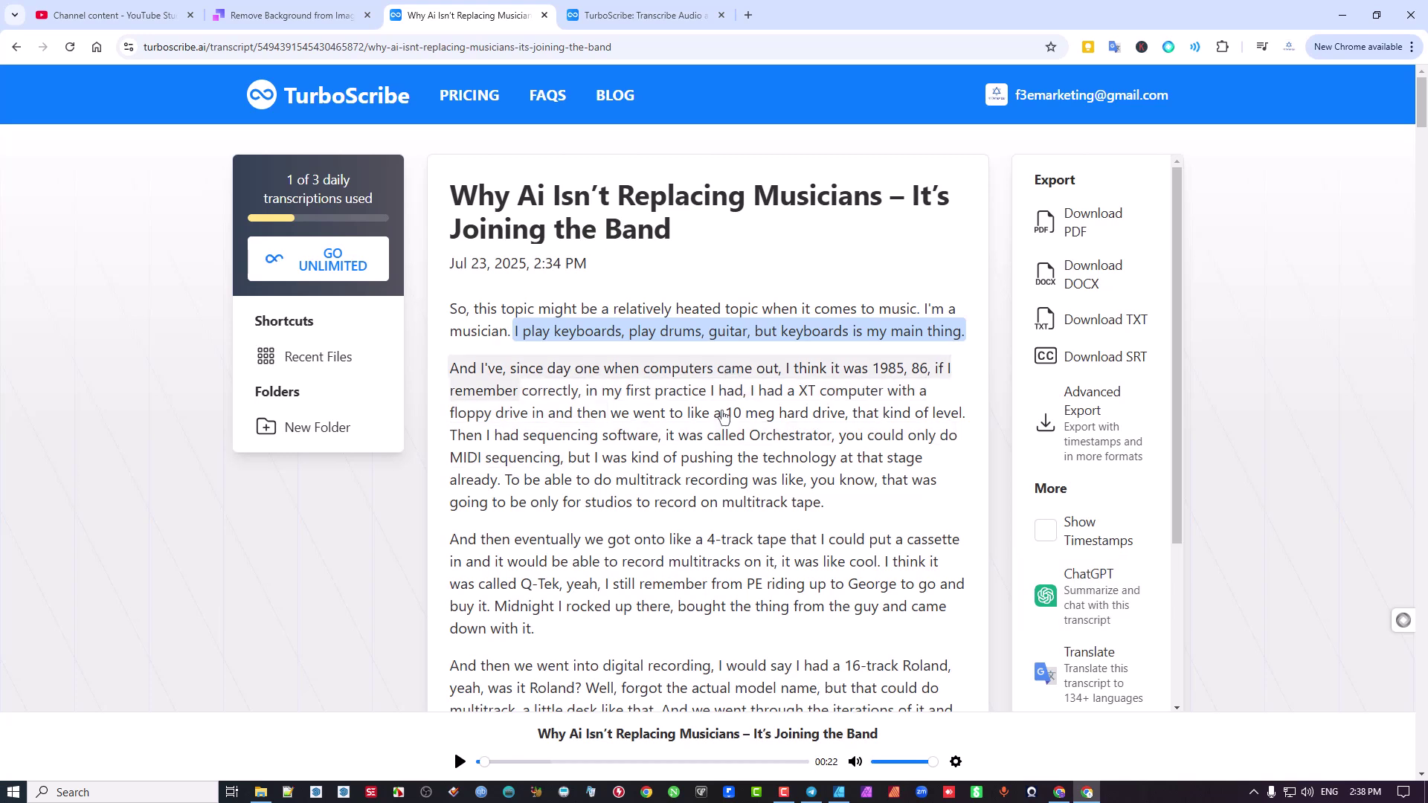
{"action": "scroll", "coordinate": [1101, 520], "scroll_direction": "down", "scroll_amount": 3}
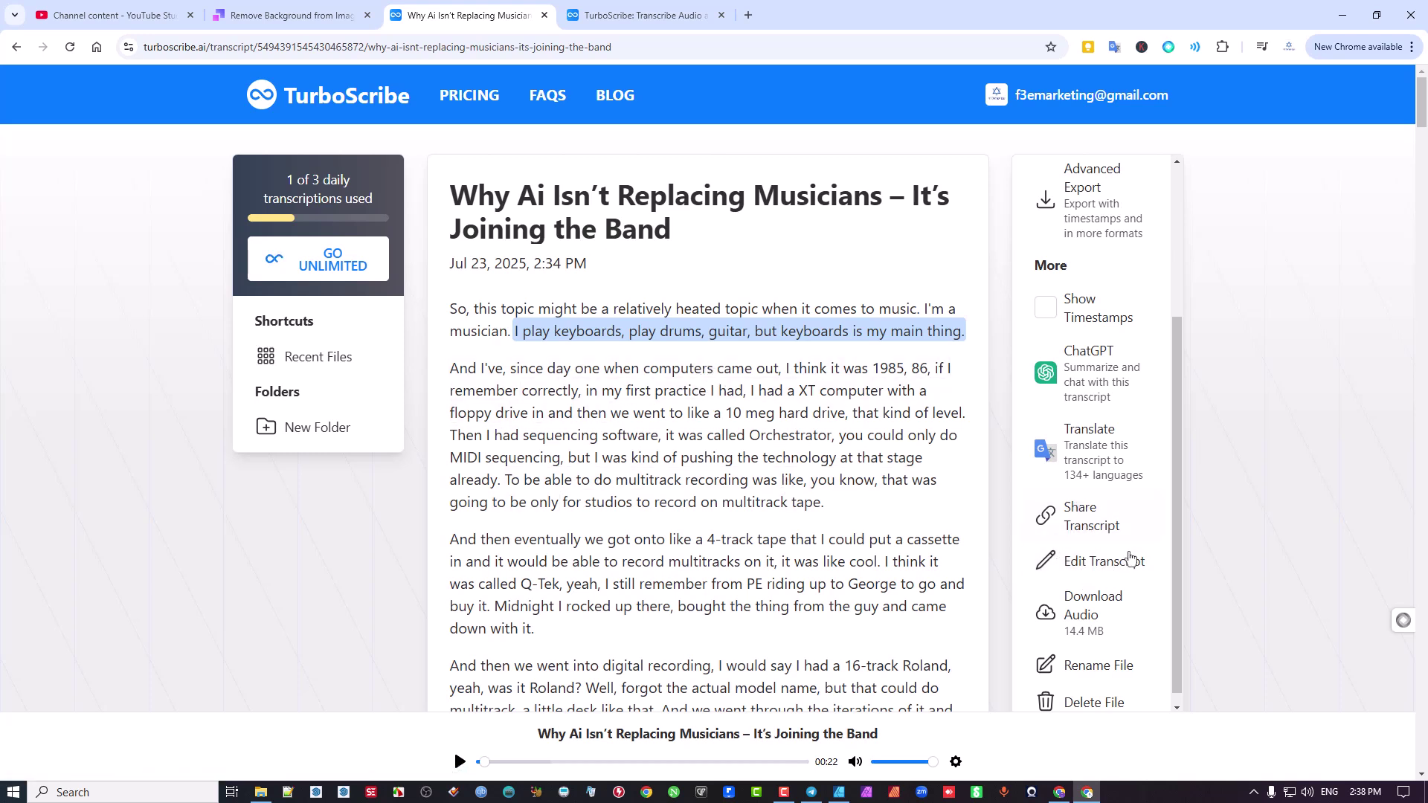
Enter editing mode and open the 0:12 - 0:19 segment editor, closing it unchanged.
{"action": "left_click", "coordinate": [1105, 563]}
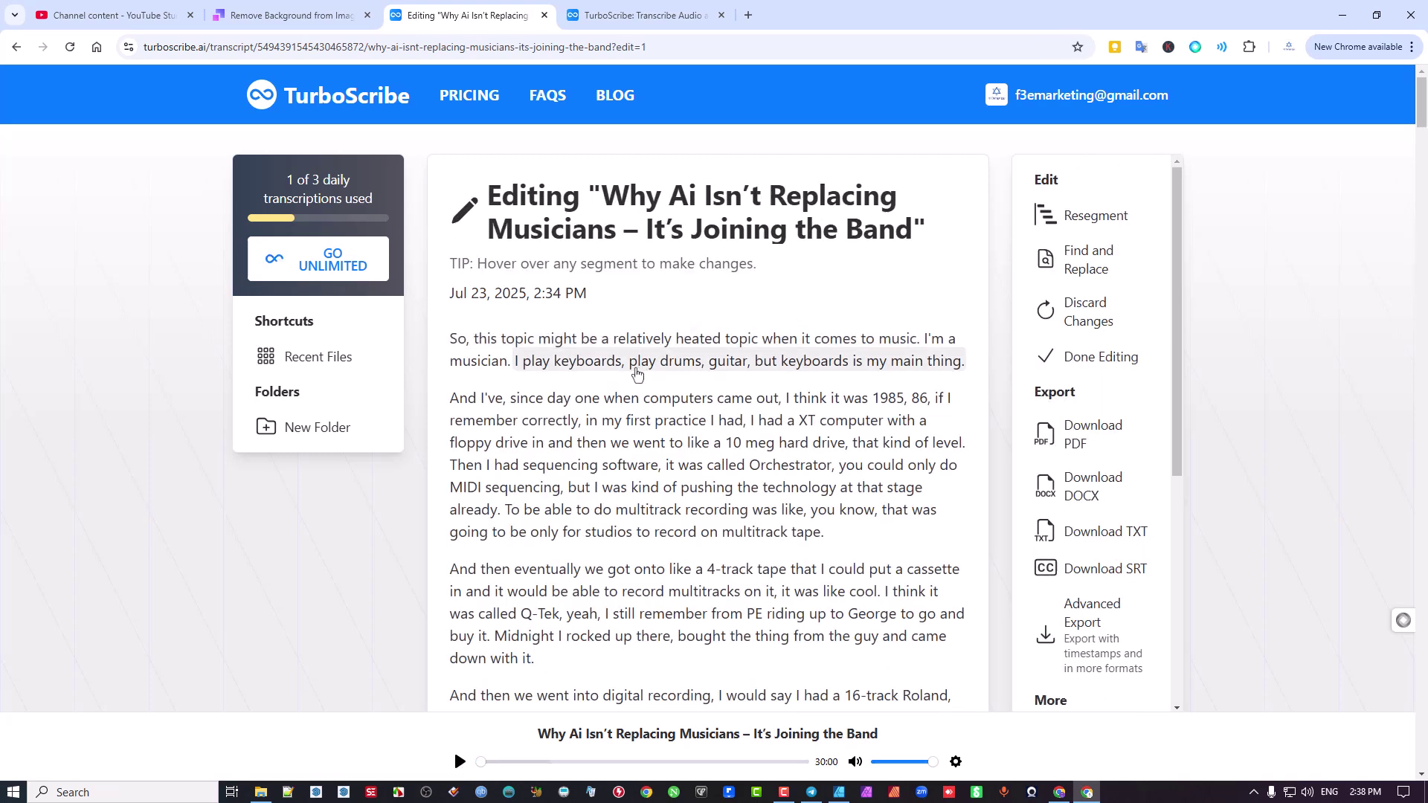
{"action": "mouse_move", "coordinate": [661, 340]}
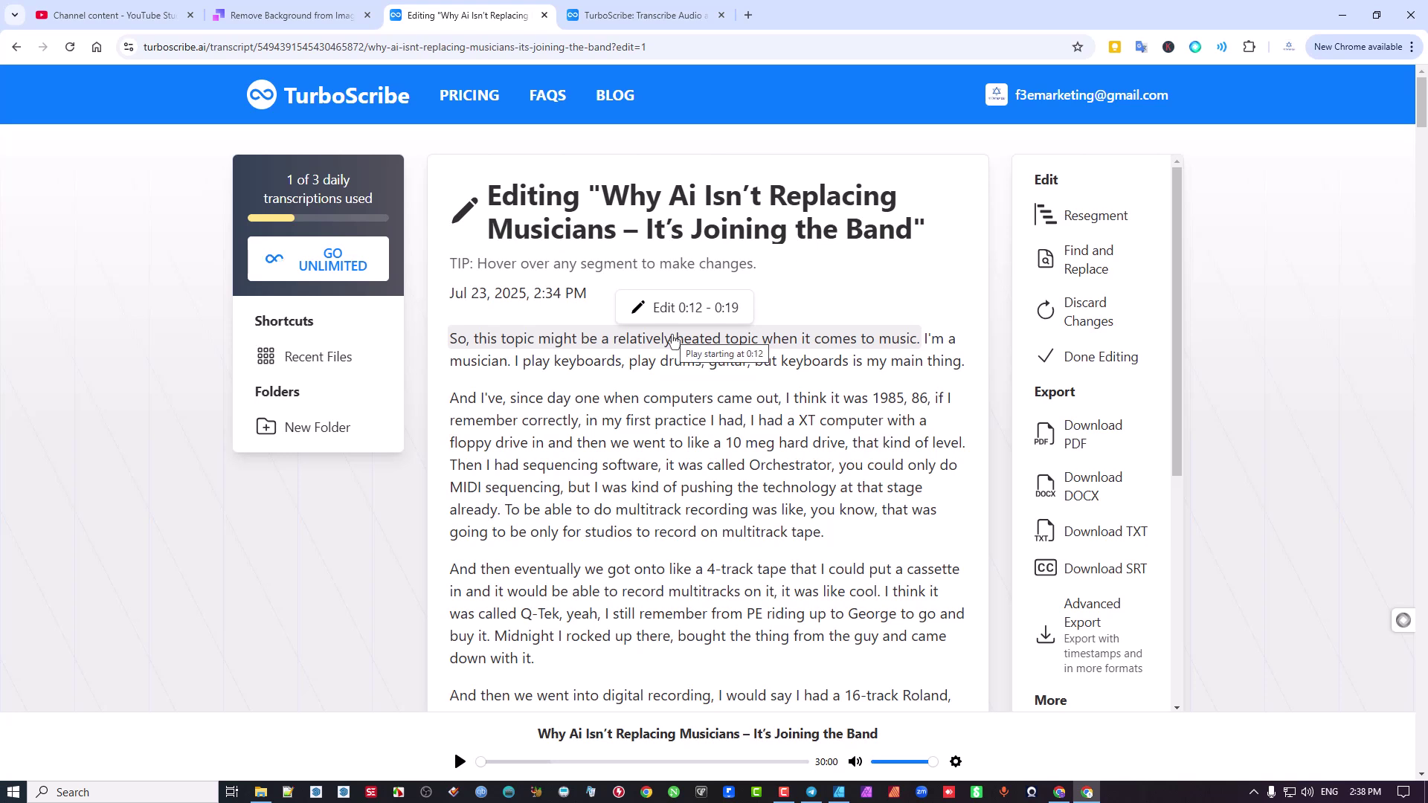
{"action": "left_click", "coordinate": [685, 316]}
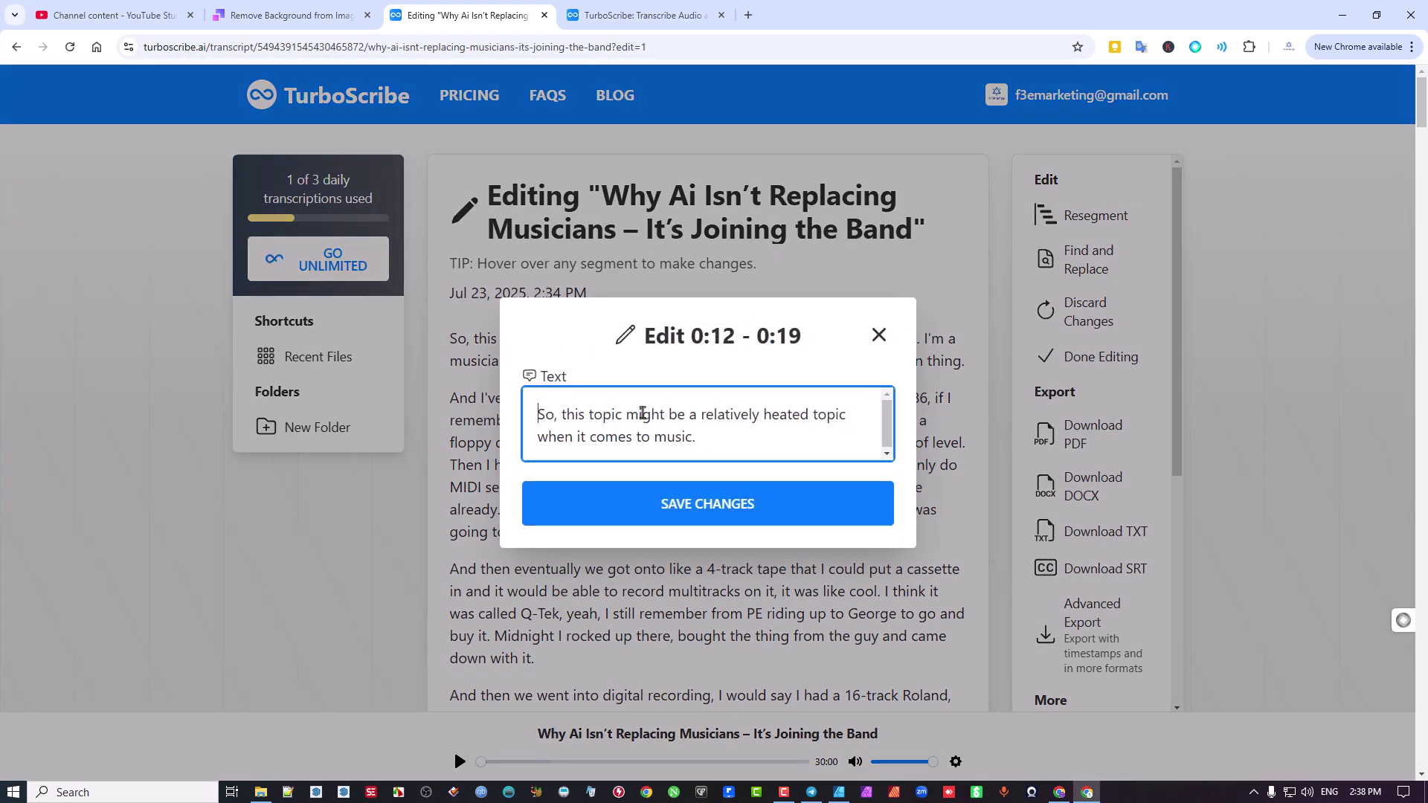
{"action": "left_click", "coordinate": [879, 334]}
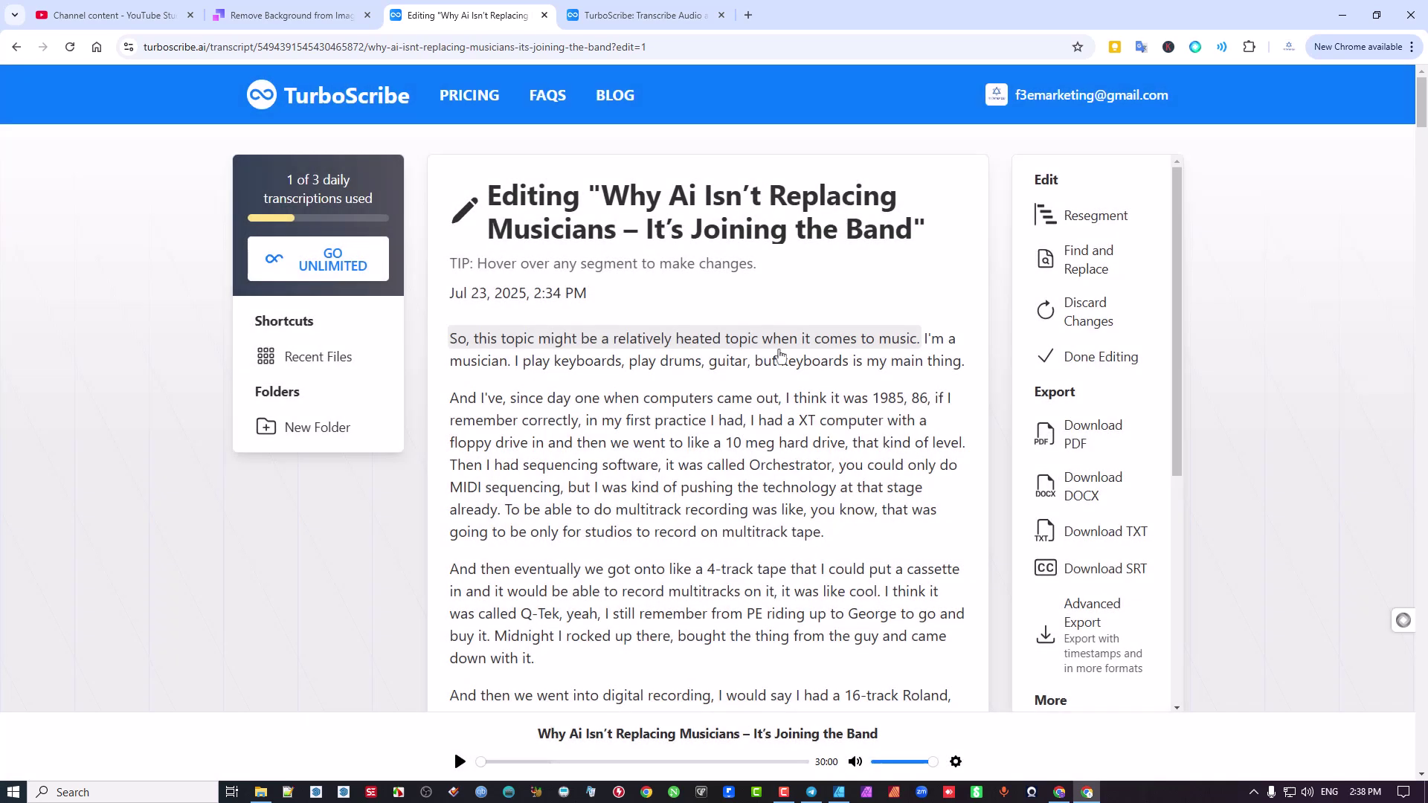
Open the Download SRT Subtitles options from the Export panel.
{"action": "mouse_move", "coordinate": [681, 361]}
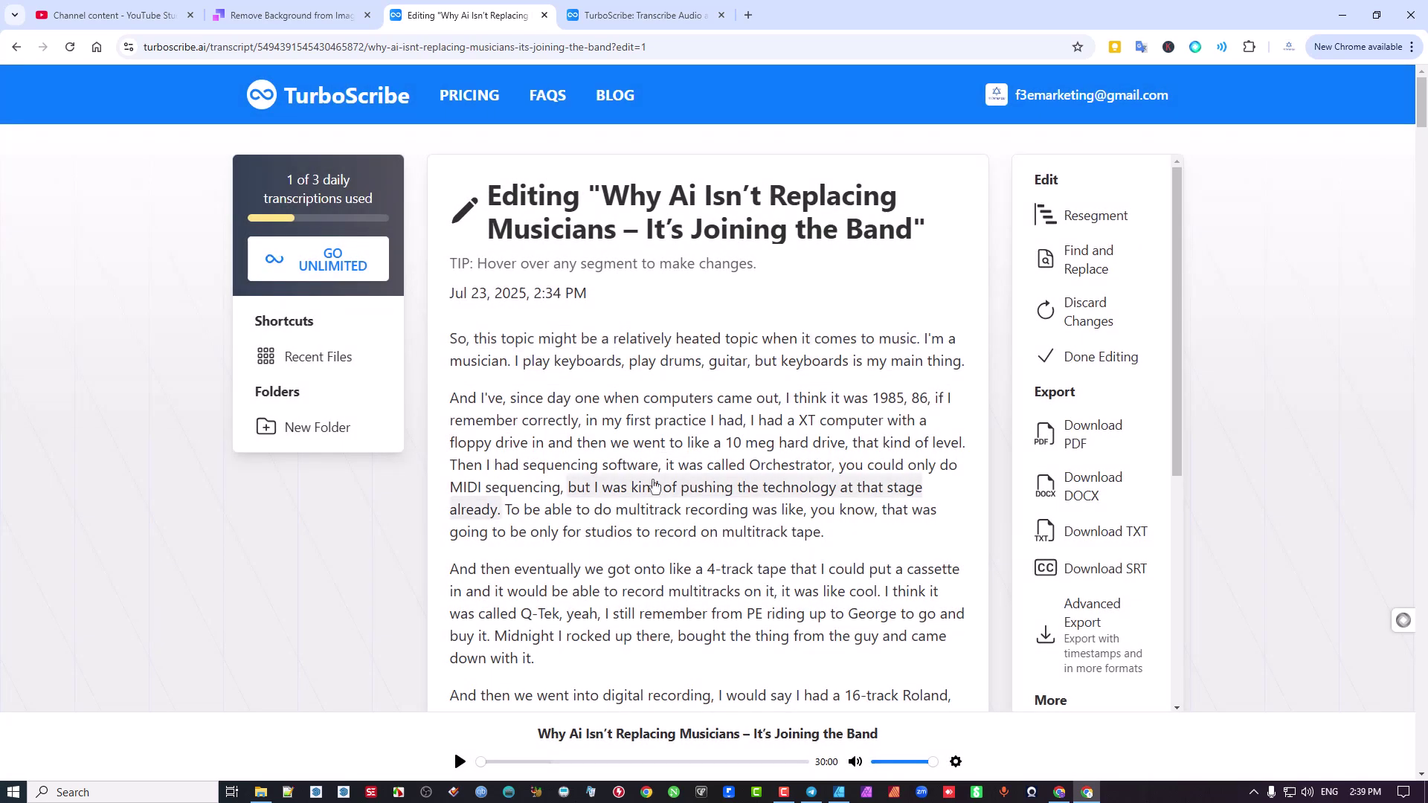
{"action": "mouse_move", "coordinate": [697, 494]}
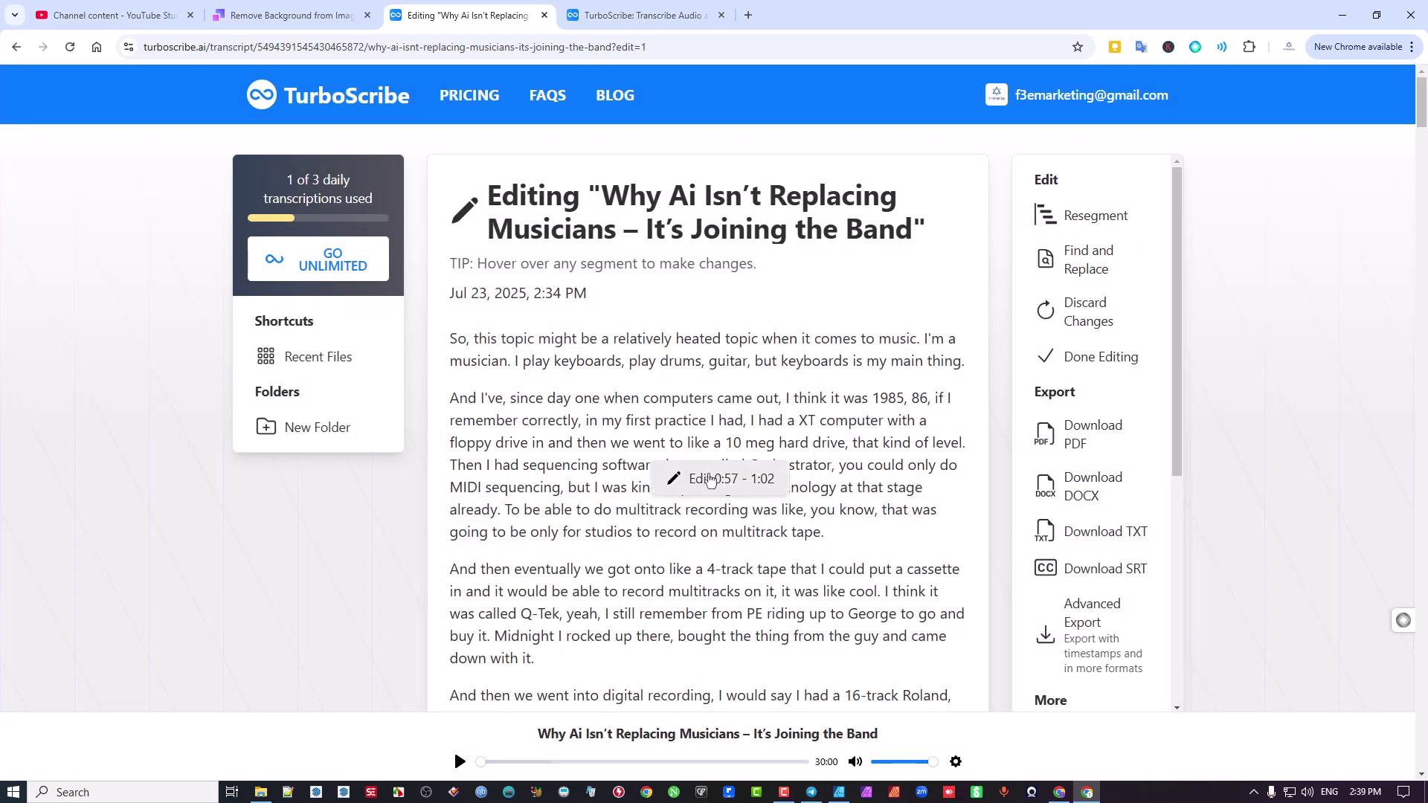
{"action": "mouse_move", "coordinate": [535, 492]}
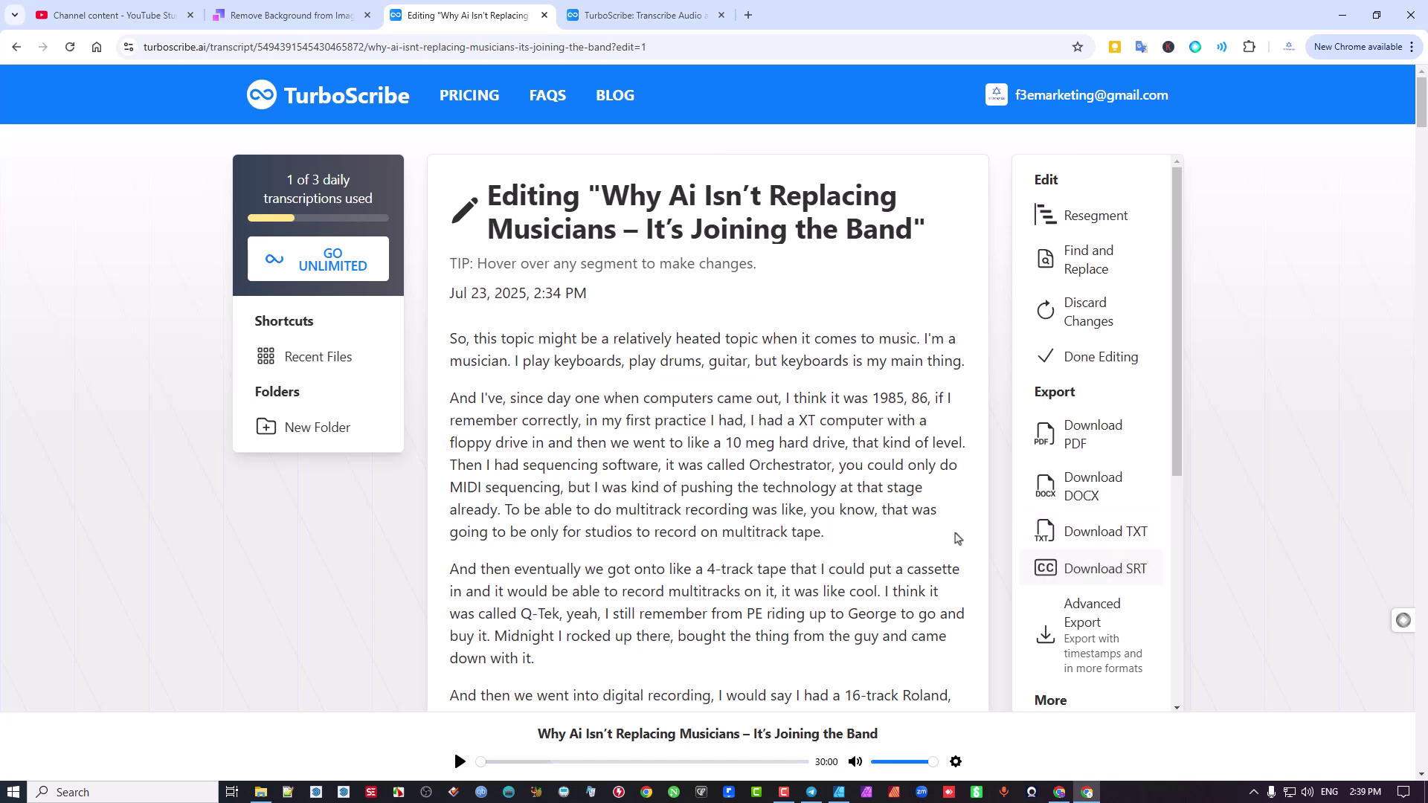
{"action": "mouse_move", "coordinate": [822, 513]}
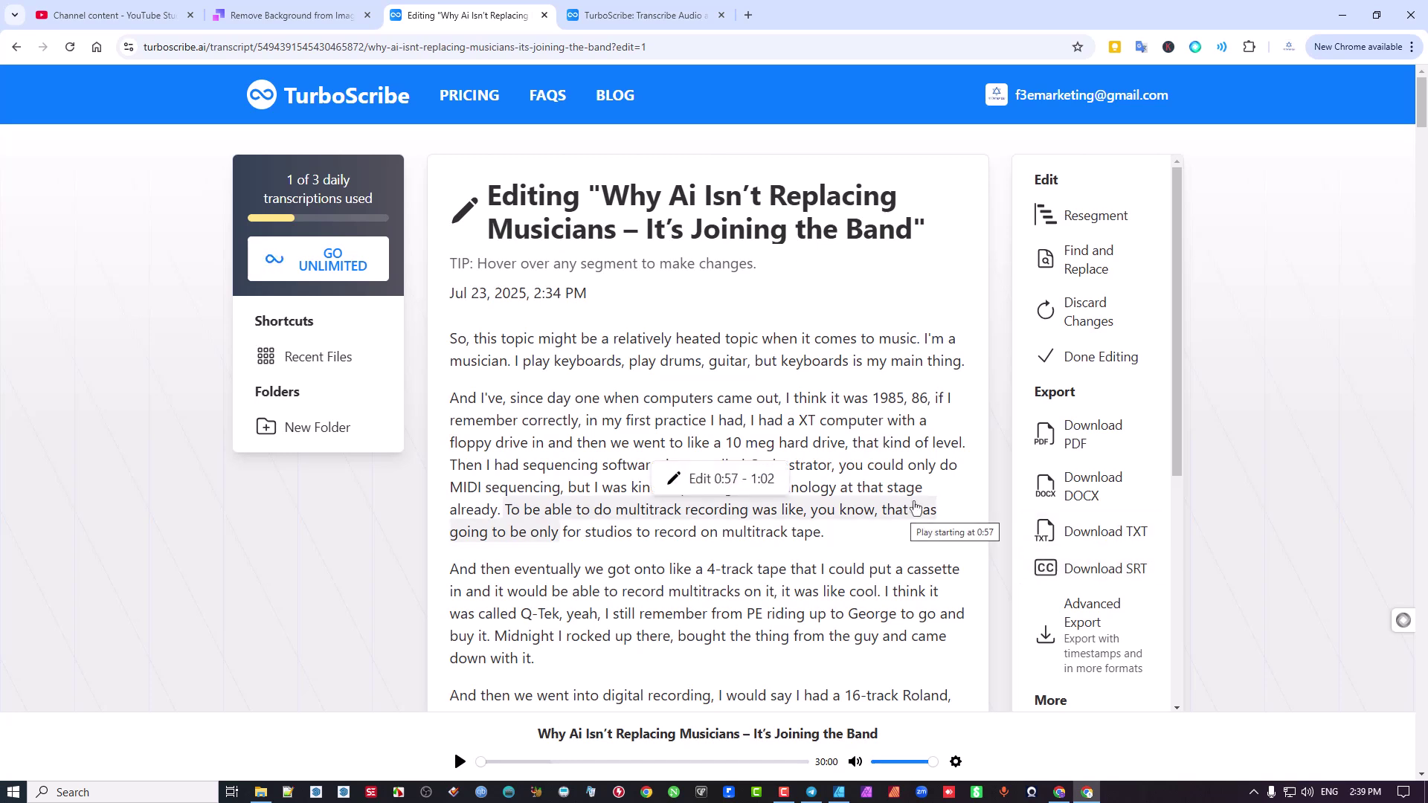
{"action": "scroll", "coordinate": [830, 318], "scroll_direction": "down", "scroll_amount": 5}
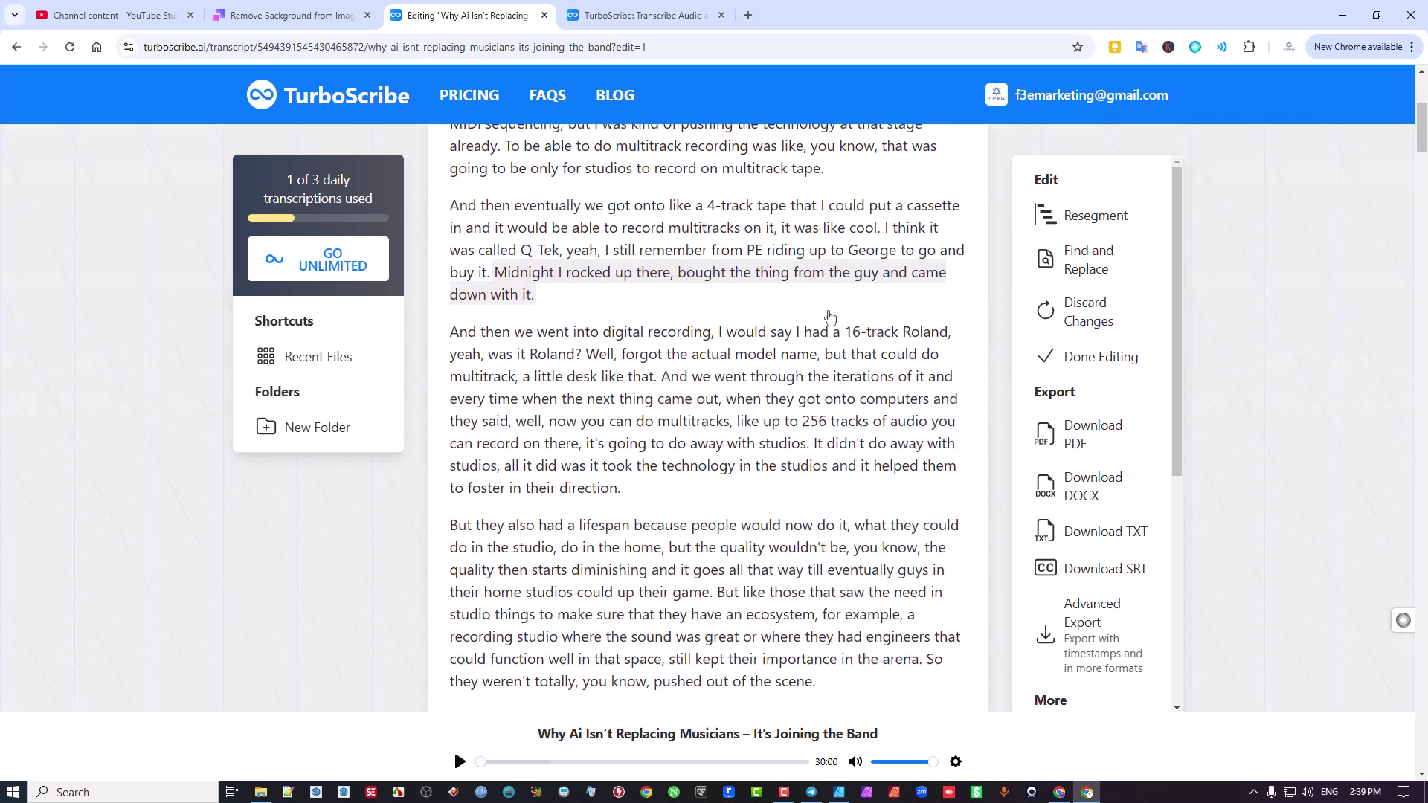
{"action": "scroll", "coordinate": [830, 317], "scroll_direction": "down", "scroll_amount": 5}
{"action": "scroll", "coordinate": [1115, 446], "scroll_direction": "up", "scroll_amount": 3}
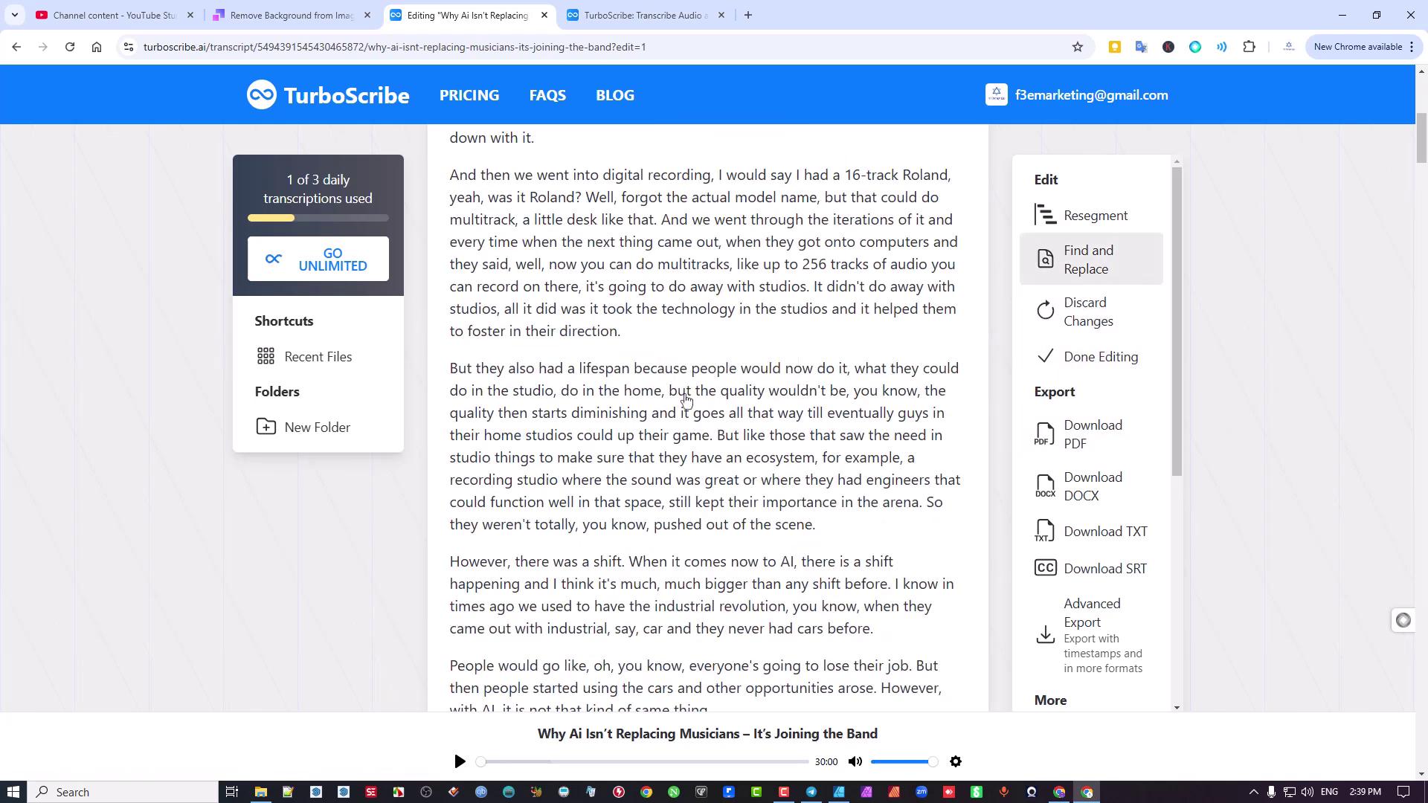
{"action": "scroll", "coordinate": [1039, 429], "scroll_direction": "up", "scroll_amount": 7}
{"action": "left_click", "coordinate": [1105, 570]}
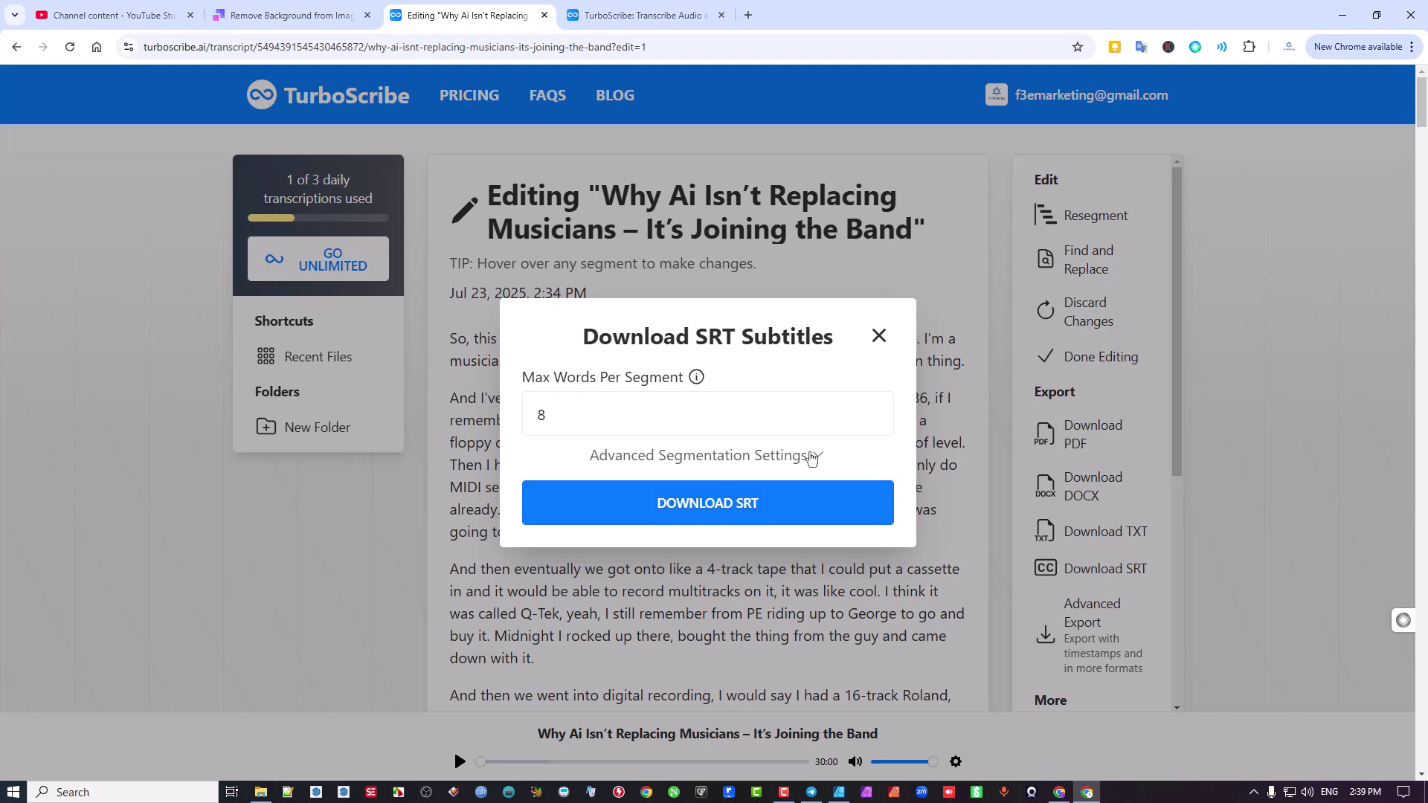
Download the SRT with 8 words, 10 seconds and 80 characters per segment, then switch to Subtitle Edit.
{"action": "left_click", "coordinate": [812, 456]}
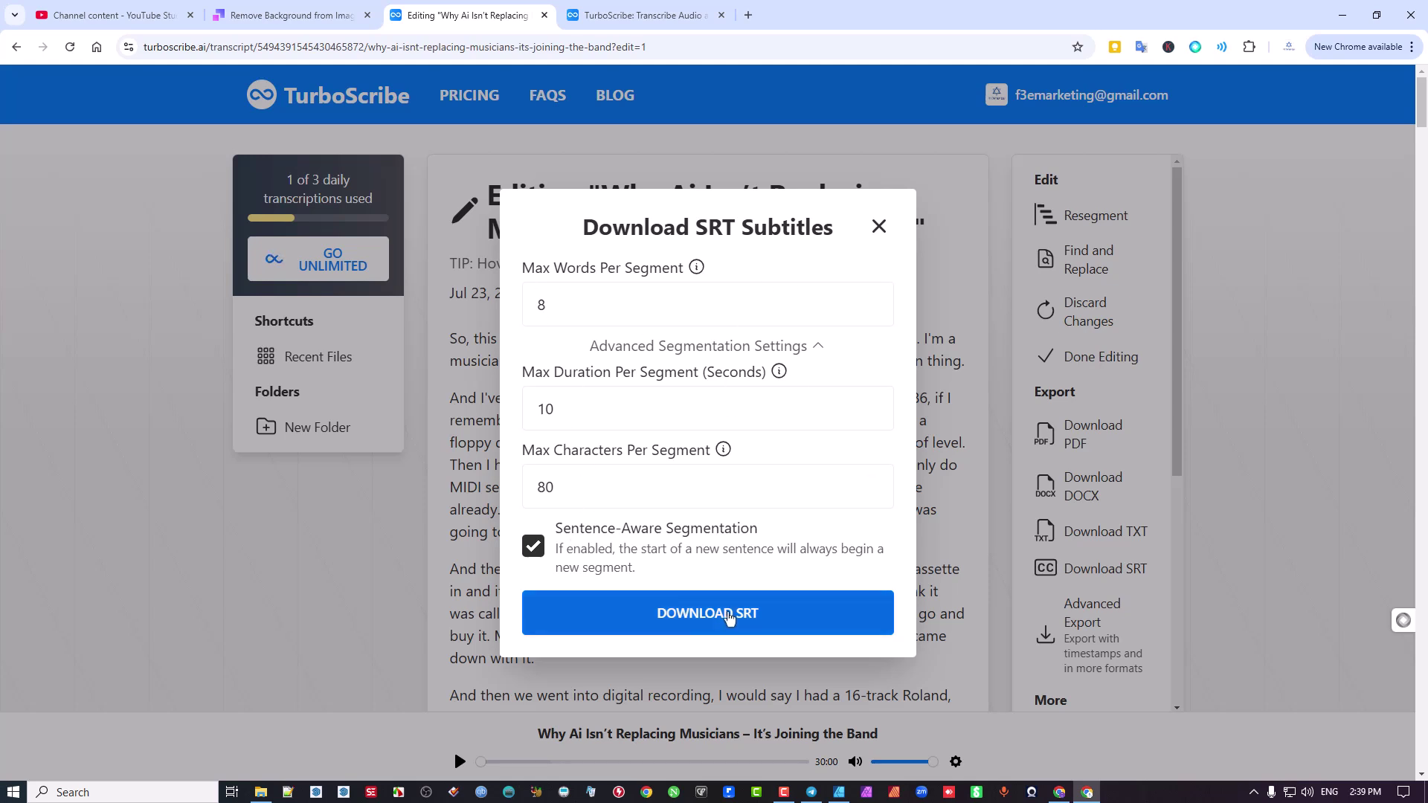
{"action": "left_click", "coordinate": [729, 617]}
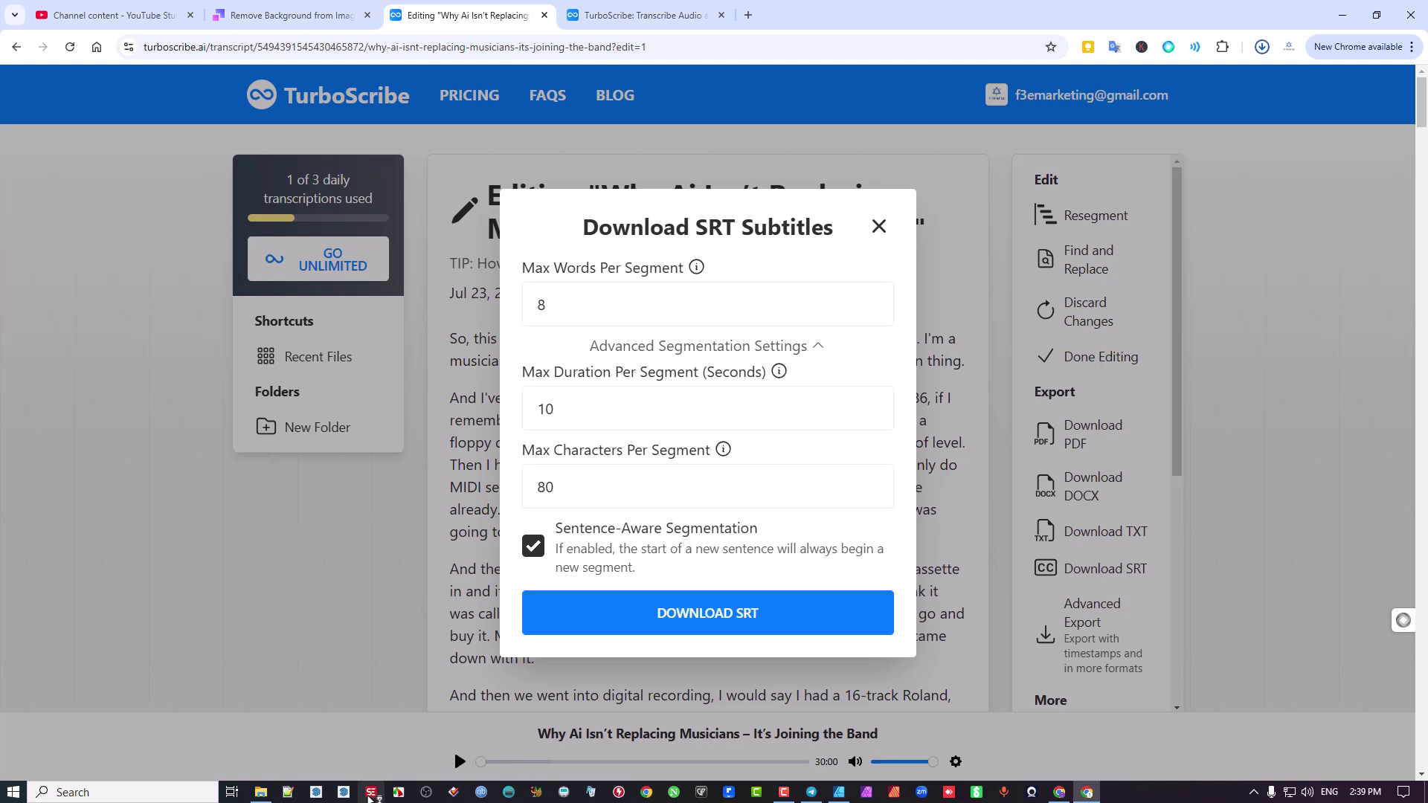
{"action": "left_click", "coordinate": [370, 794]}
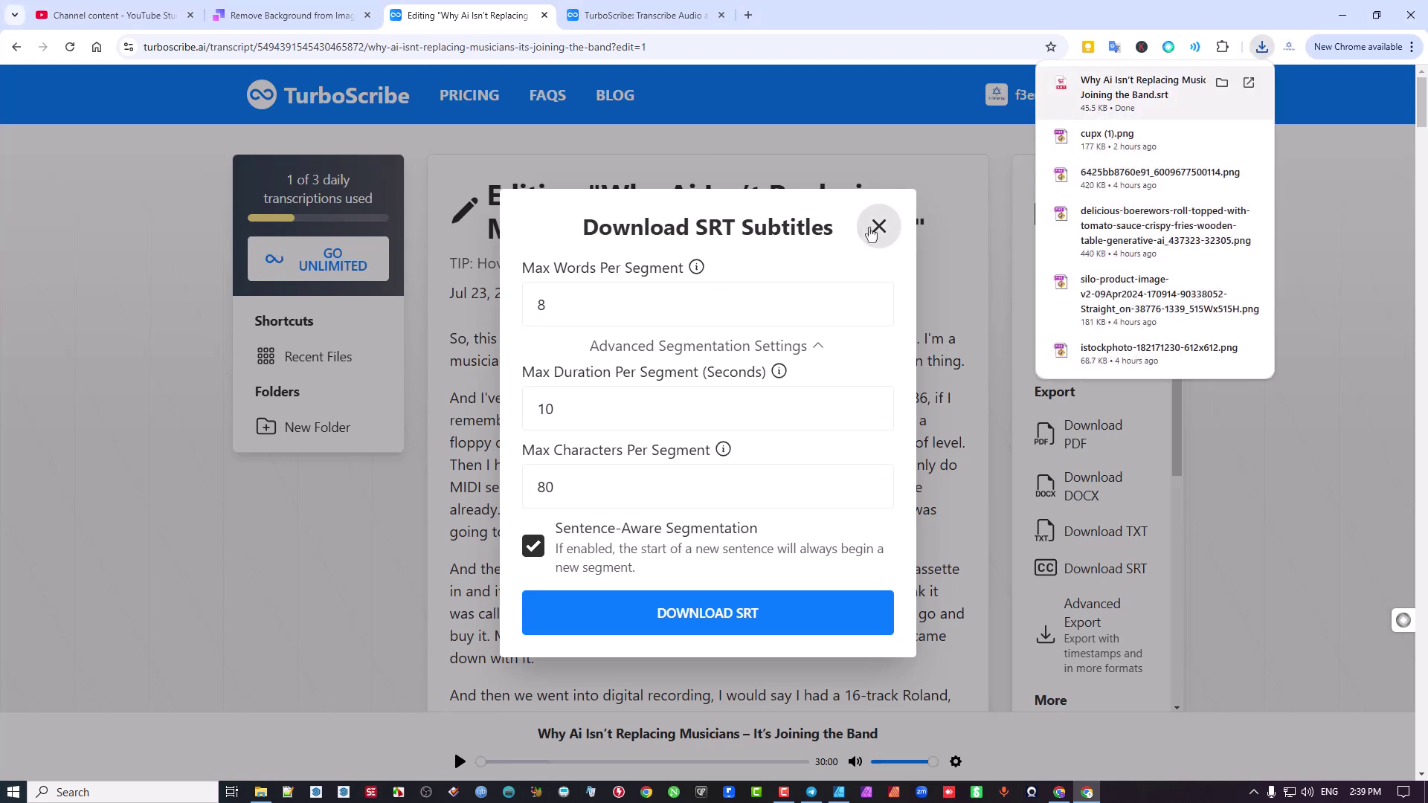
{"action": "left_click", "coordinate": [879, 228]}
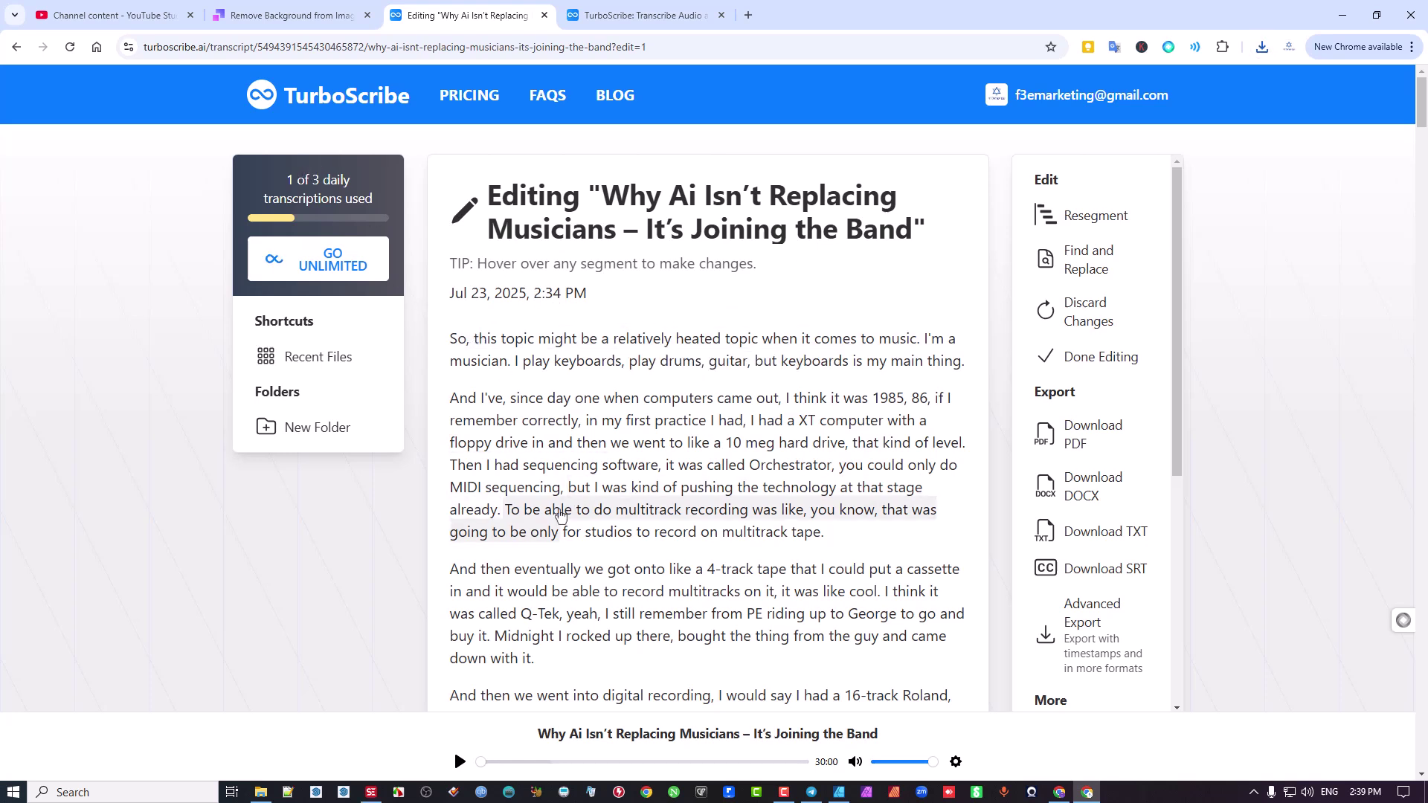
{"action": "mouse_move", "coordinate": [376, 798]}
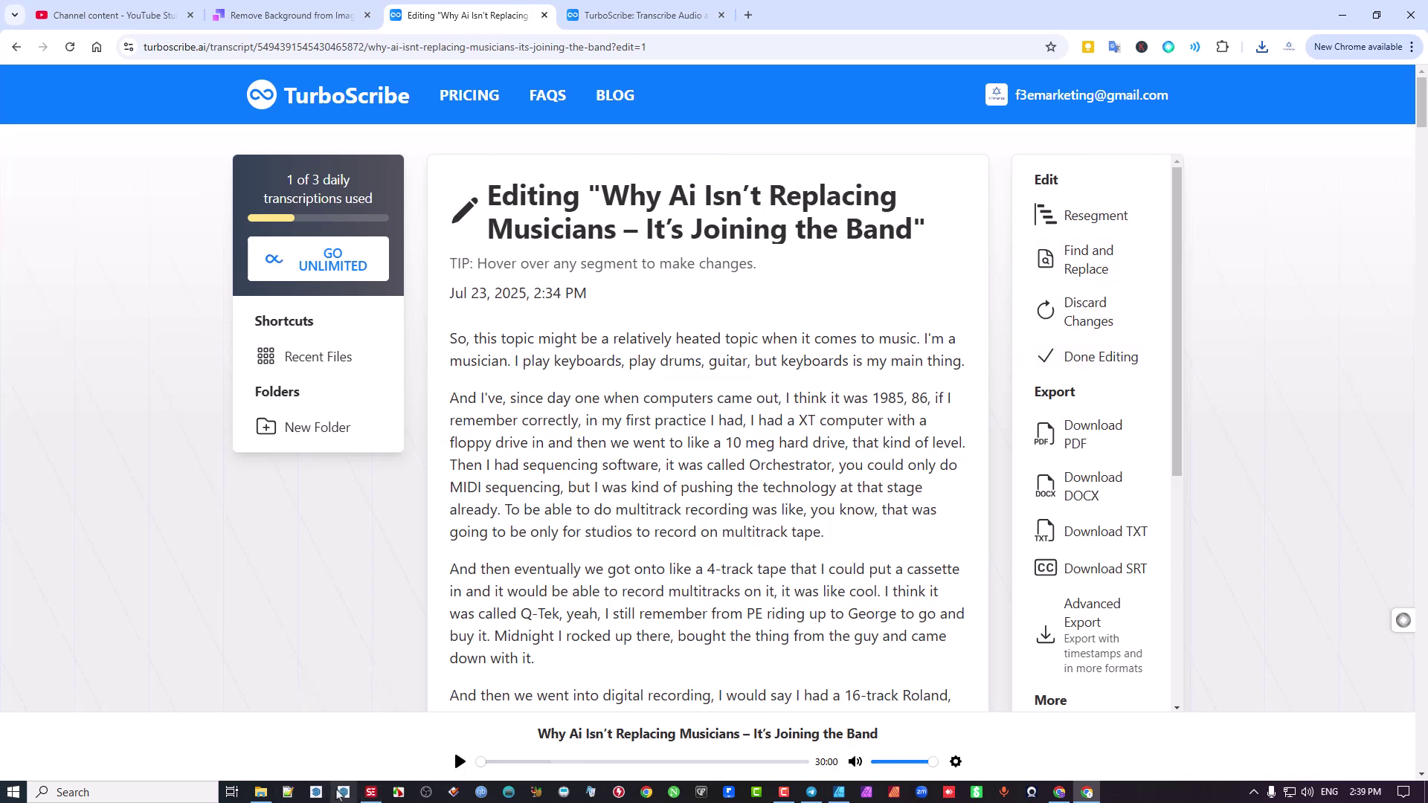
Open the downloaded .srt file from the Downloads folder in Subtitle Edit.
{"action": "left_click", "coordinate": [371, 794]}
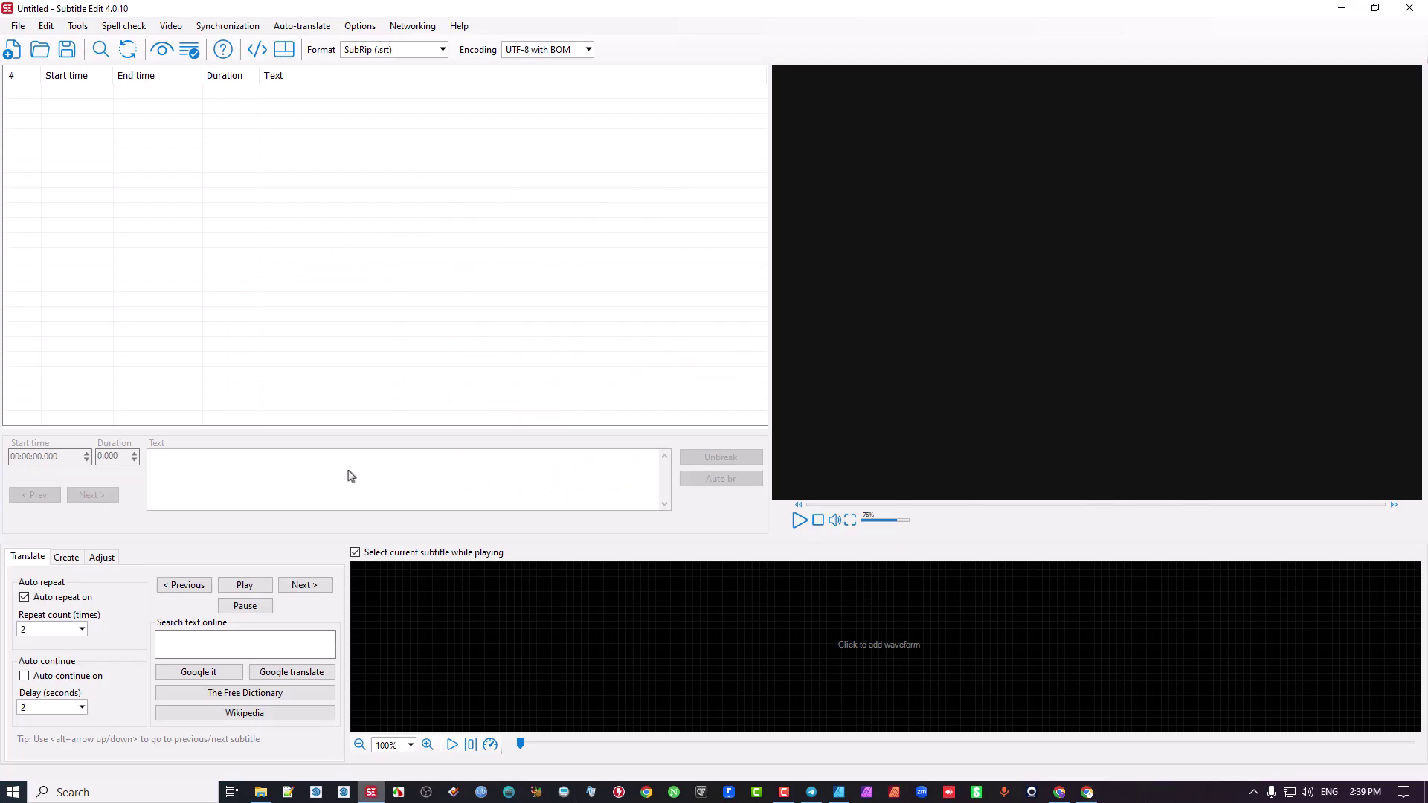
{"action": "left_click", "coordinate": [41, 50]}
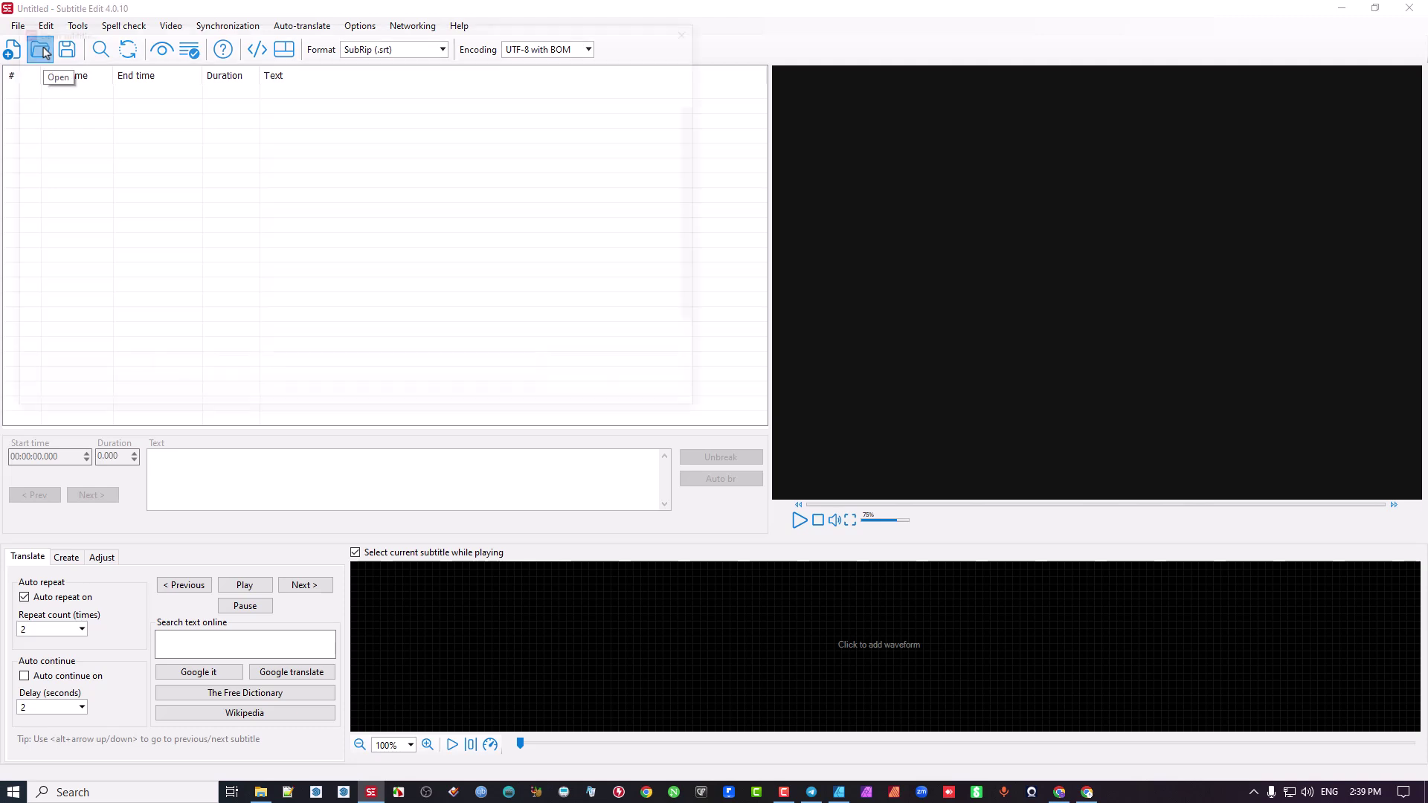
{"action": "left_click", "coordinate": [74, 211]}
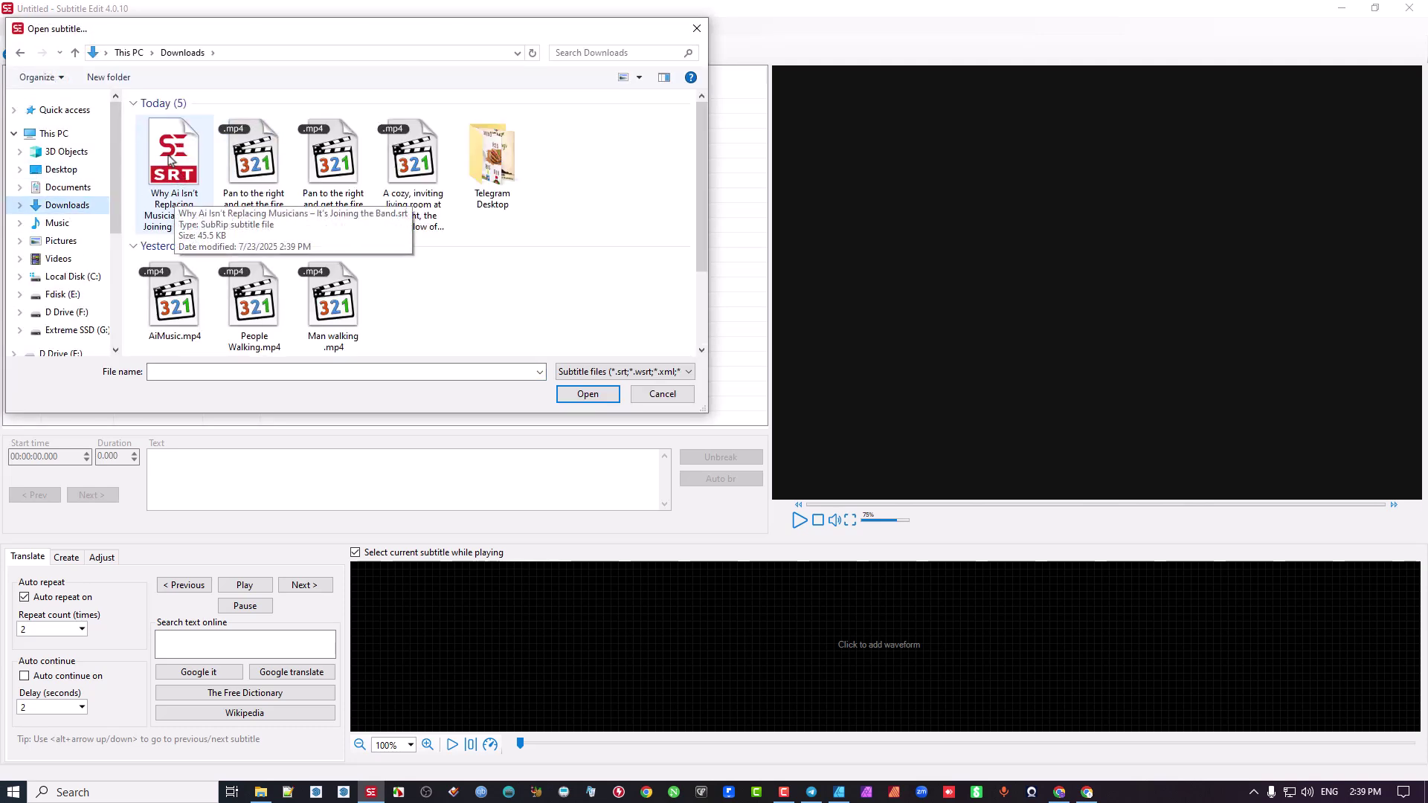
{"action": "double_click", "coordinate": [178, 162]}
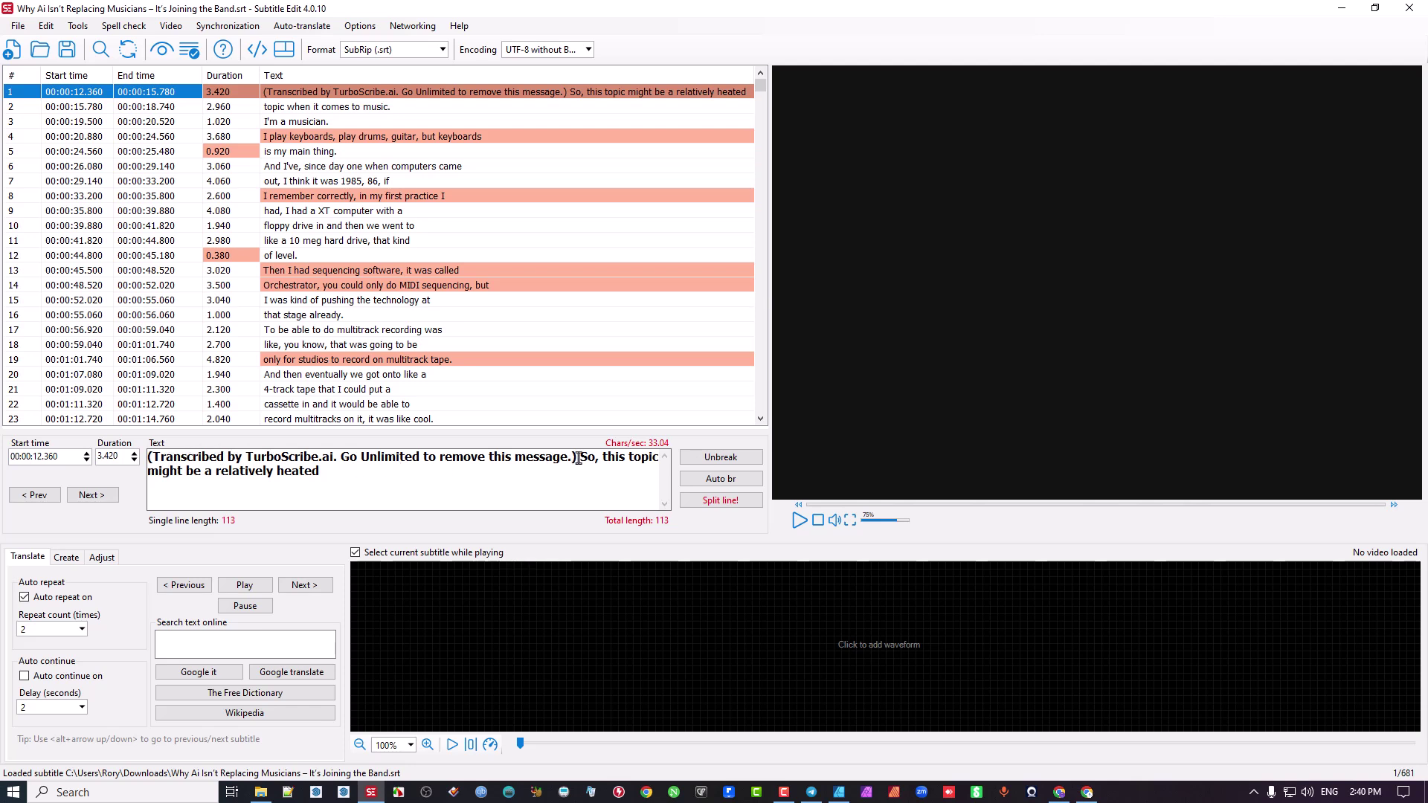
Delete the '(Transcribed by TurboScribe.ai…)' text from subtitle 1 and save the file.
{"action": "left_click_drag", "start_coordinate": [578, 457], "coordinate": [104, 448]}
{"action": "key", "text": "Delete"}
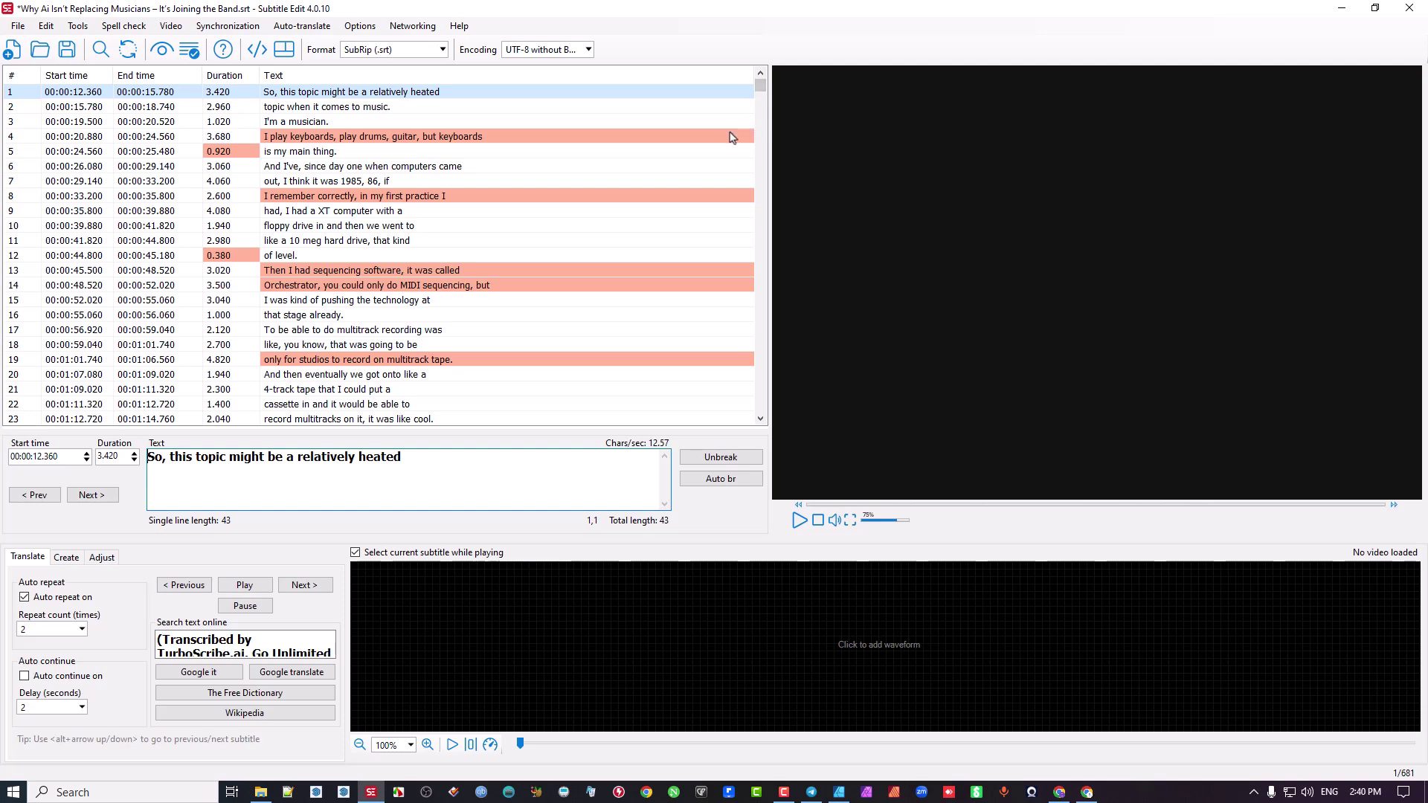
{"action": "key", "text": "ctrl+s"}
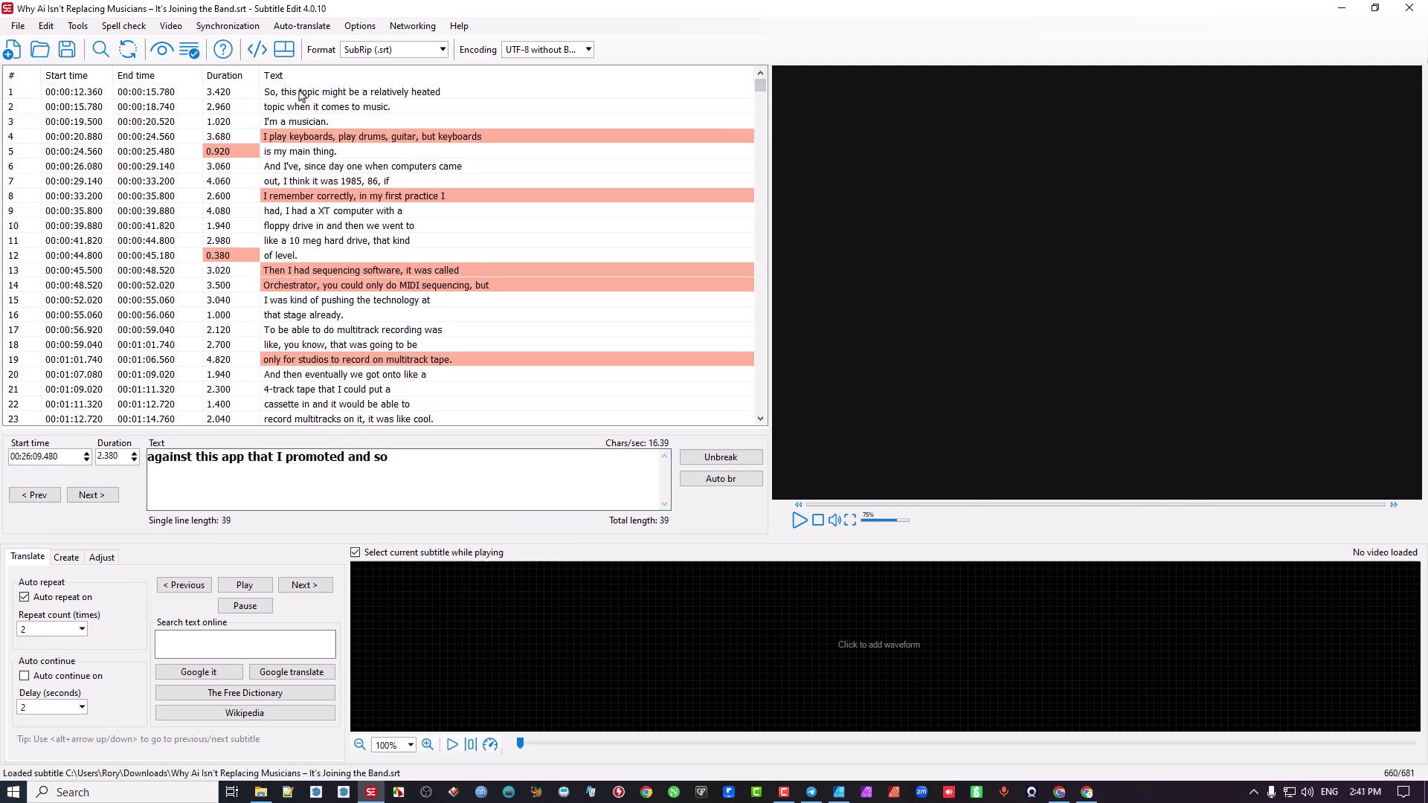
{"action": "left_click", "coordinate": [301, 92]}
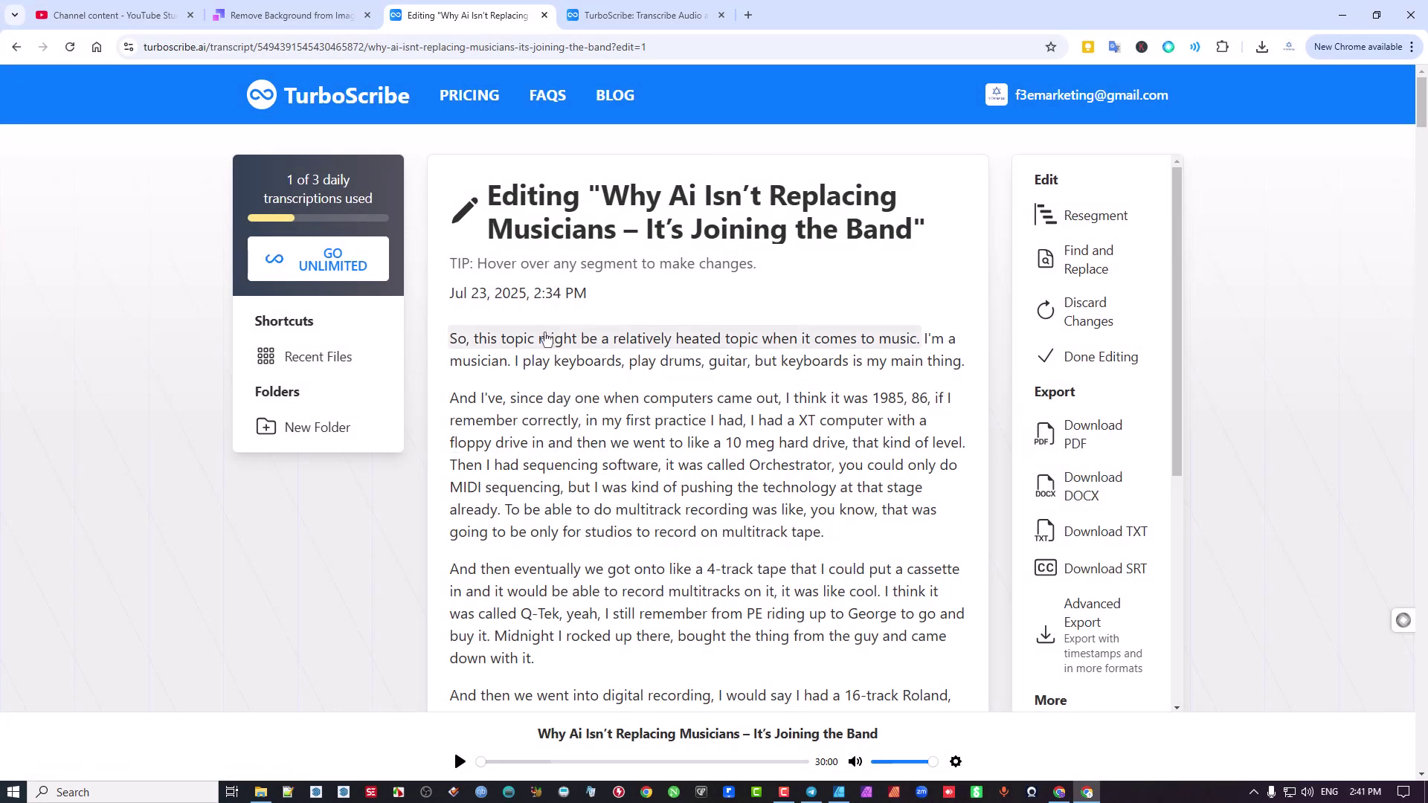
Download the transcript as a 16.4 KB DOCX and open it in Word from Chrome's downloads list.
{"action": "mouse_move", "coordinate": [561, 343]}
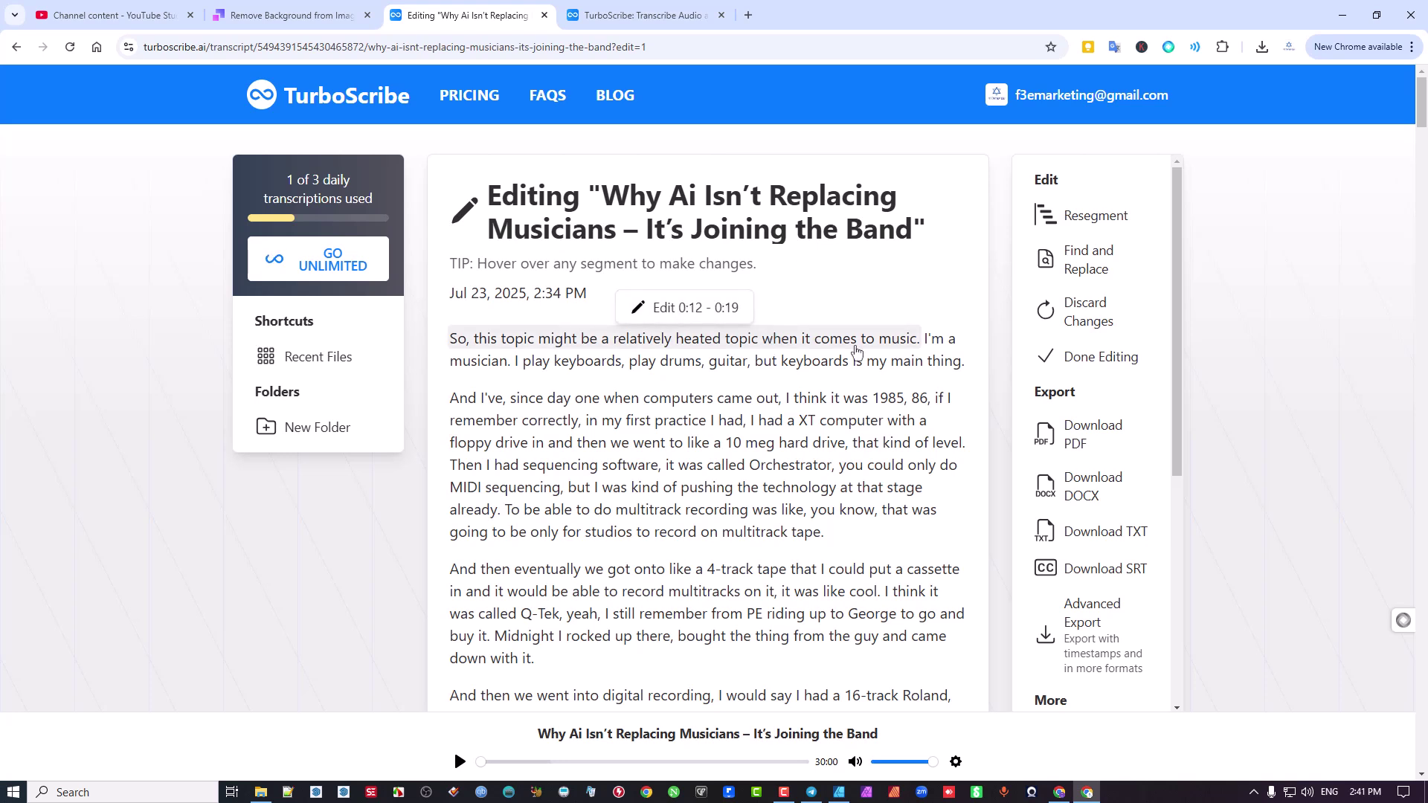
{"action": "mouse_move", "coordinate": [943, 368]}
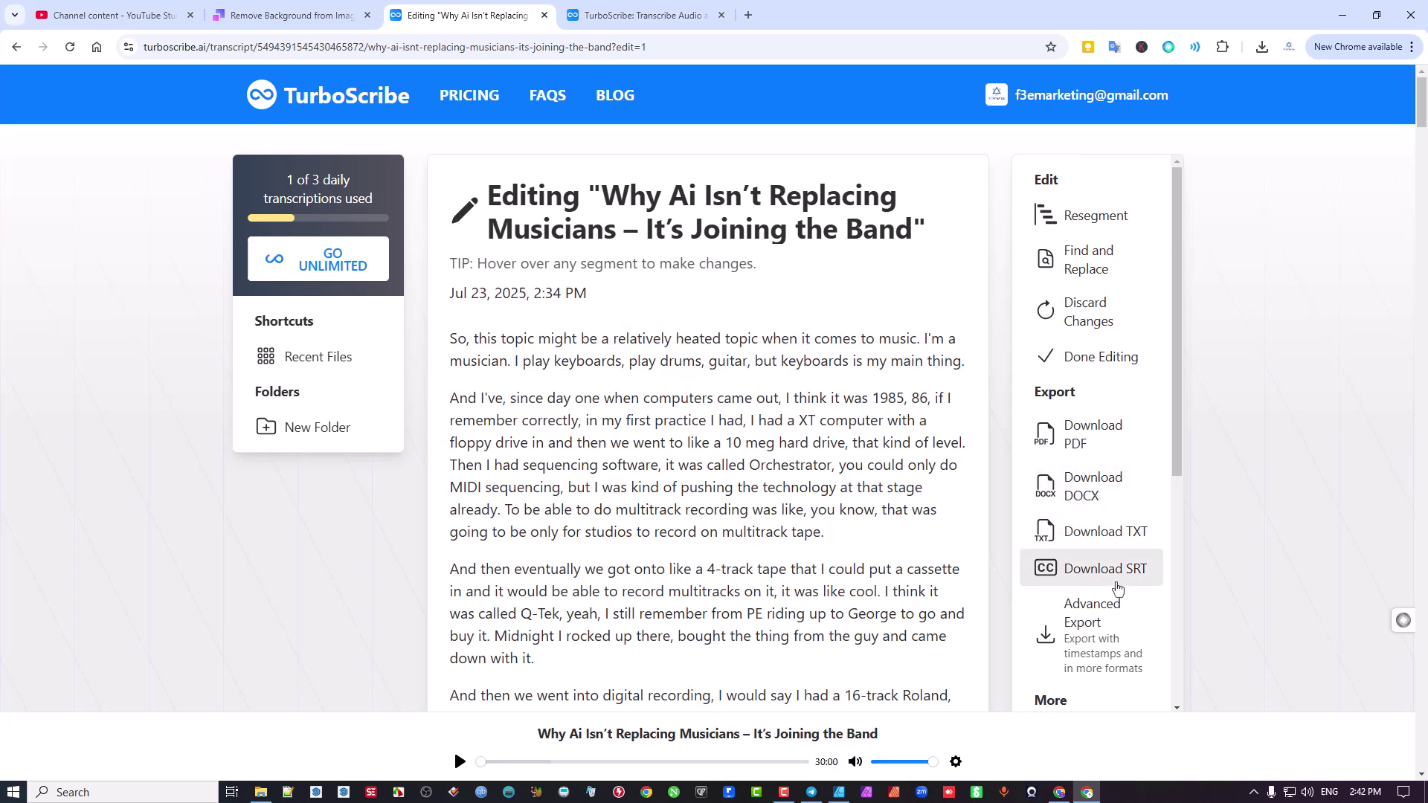
{"action": "left_click", "coordinate": [1081, 489]}
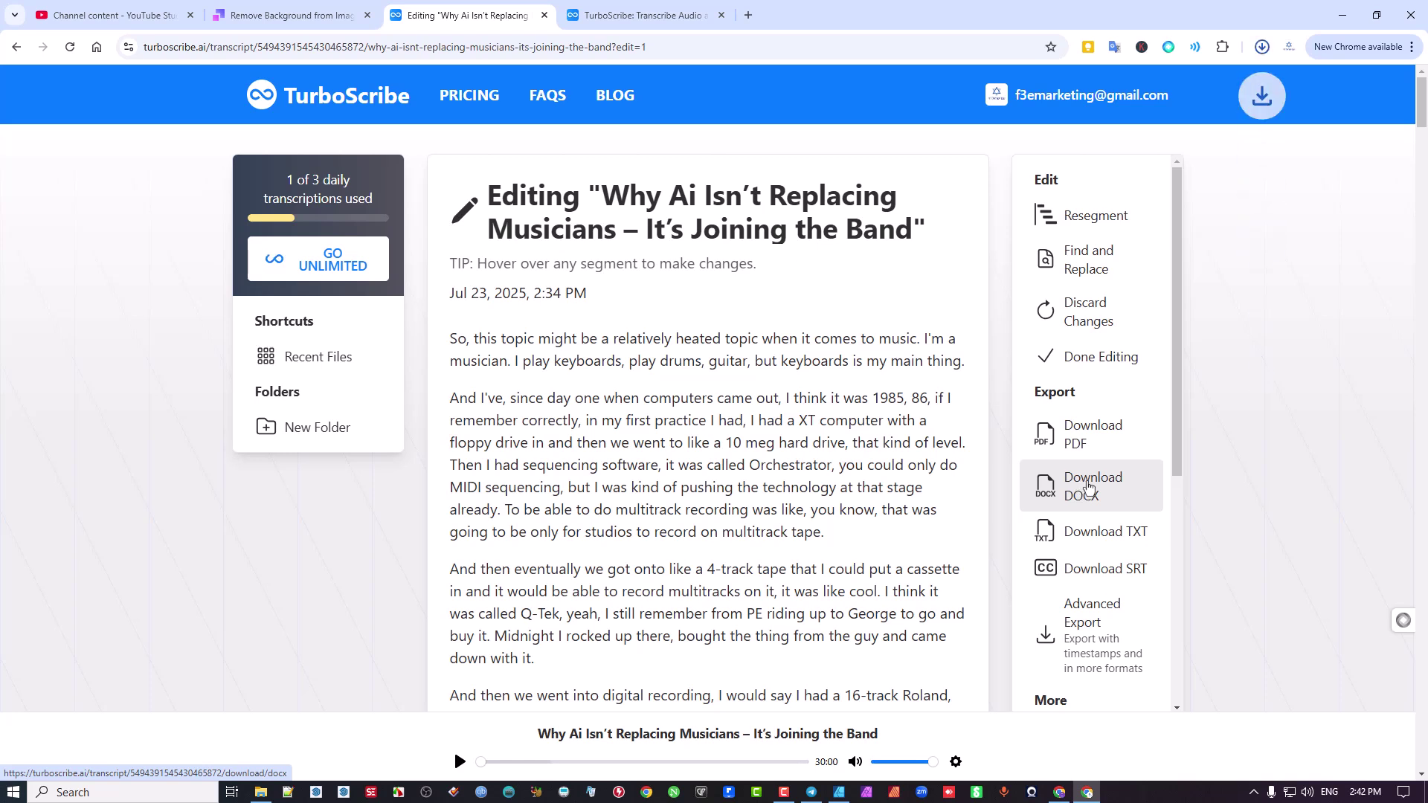
{"action": "left_click", "coordinate": [1263, 48]}
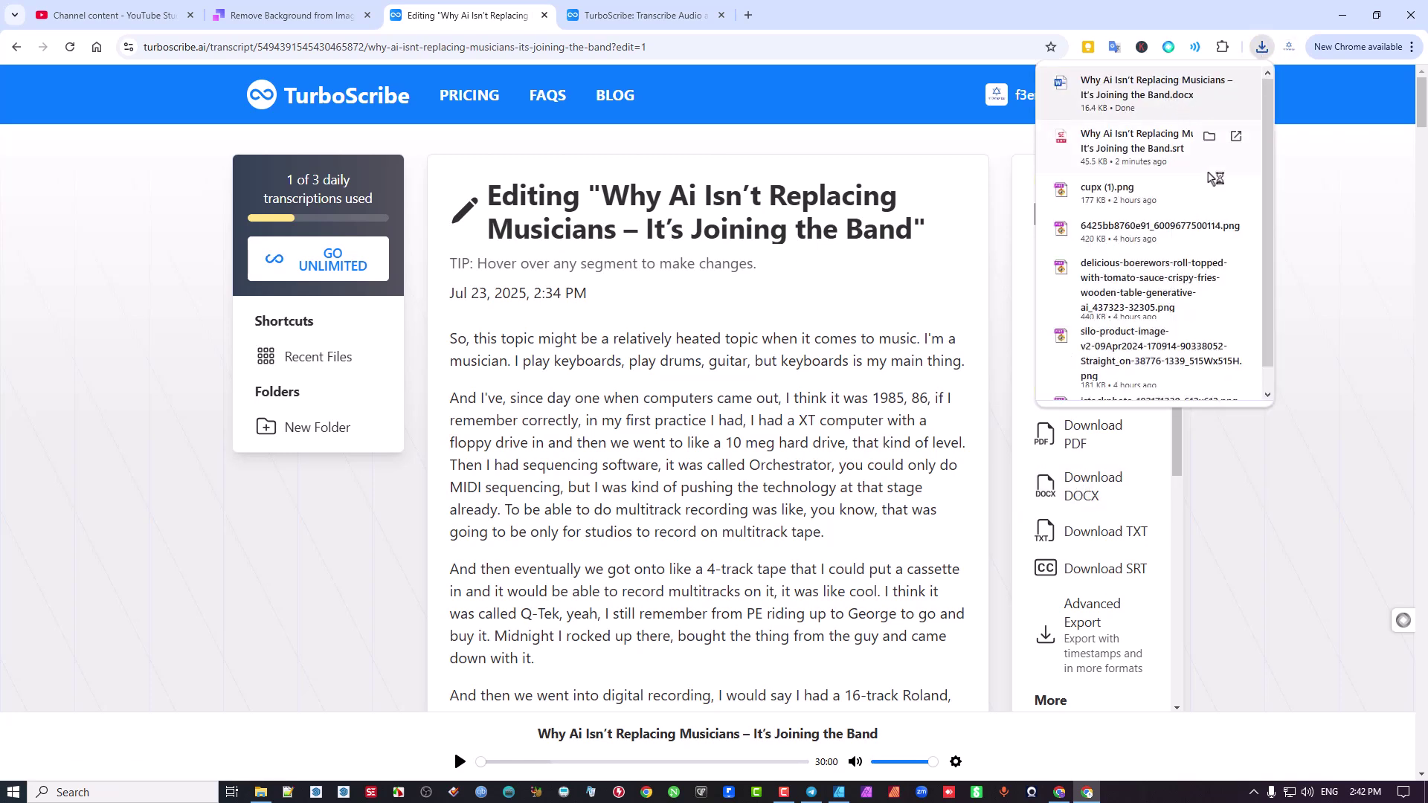
{"action": "left_click", "coordinate": [1183, 104]}
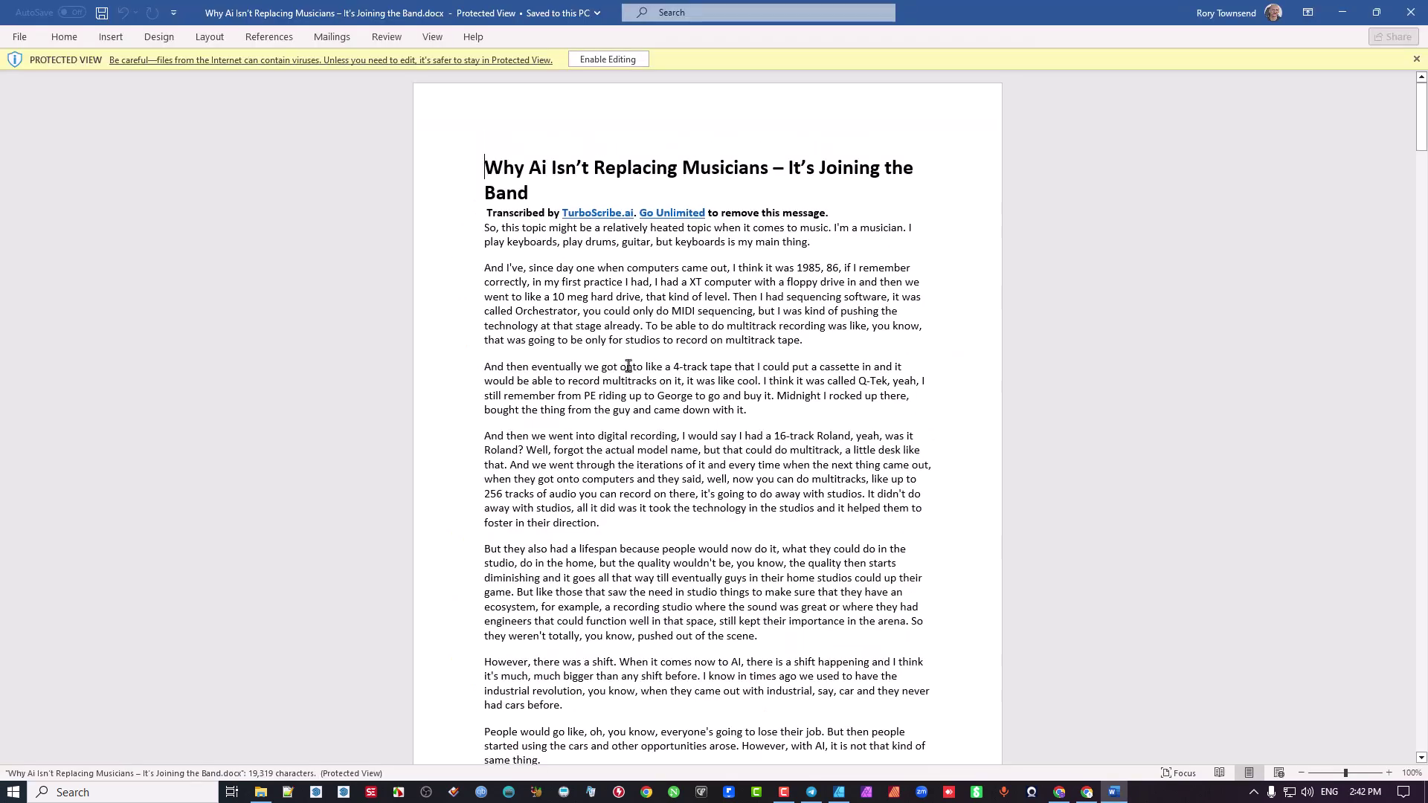
Enable editing, remove the 'Transcribed by TurboScribe.ai…' line under the title, and close Word.
{"action": "left_click", "coordinate": [629, 60]}
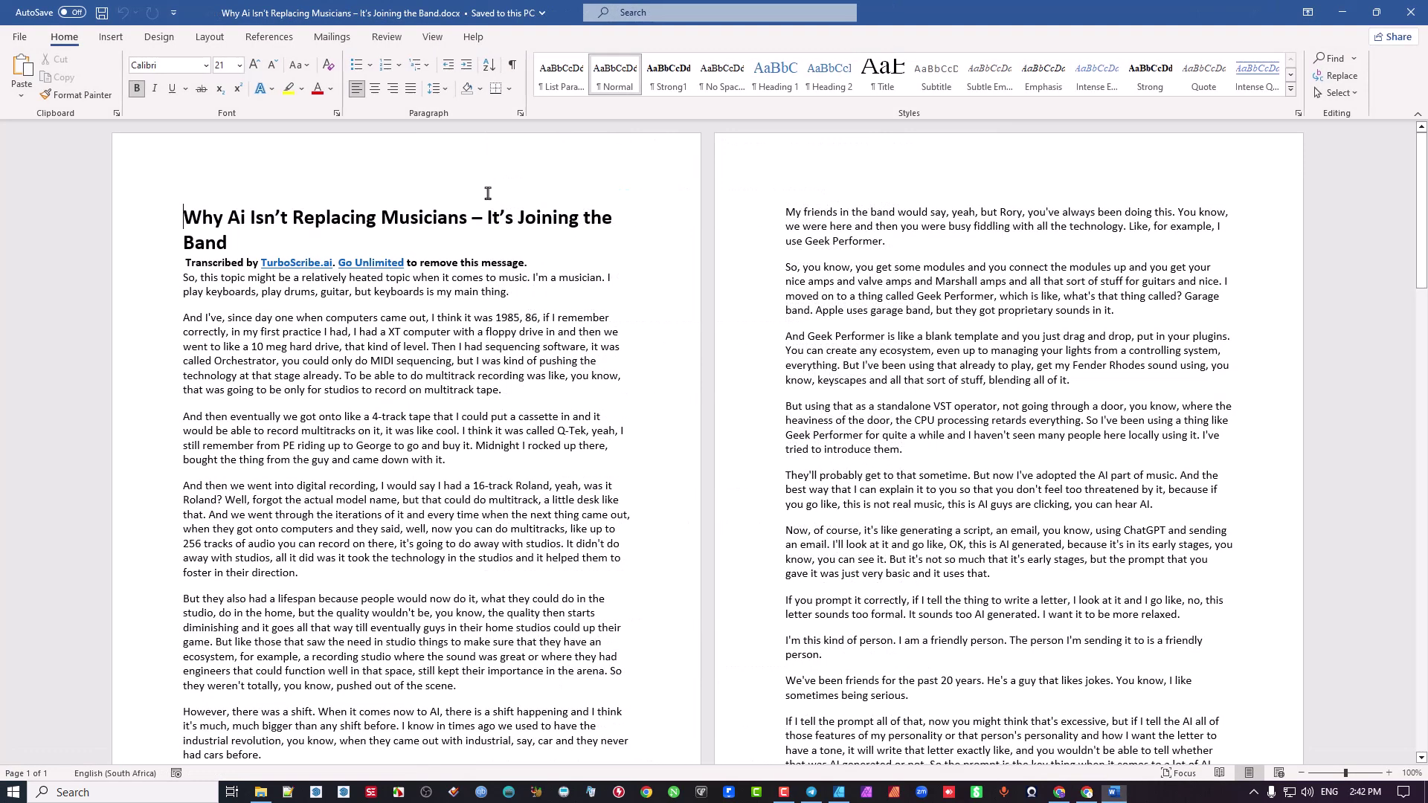
{"action": "left_click_drag", "start_coordinate": [183, 264], "coordinate": [535, 254]}
{"action": "key", "text": "Delete"}
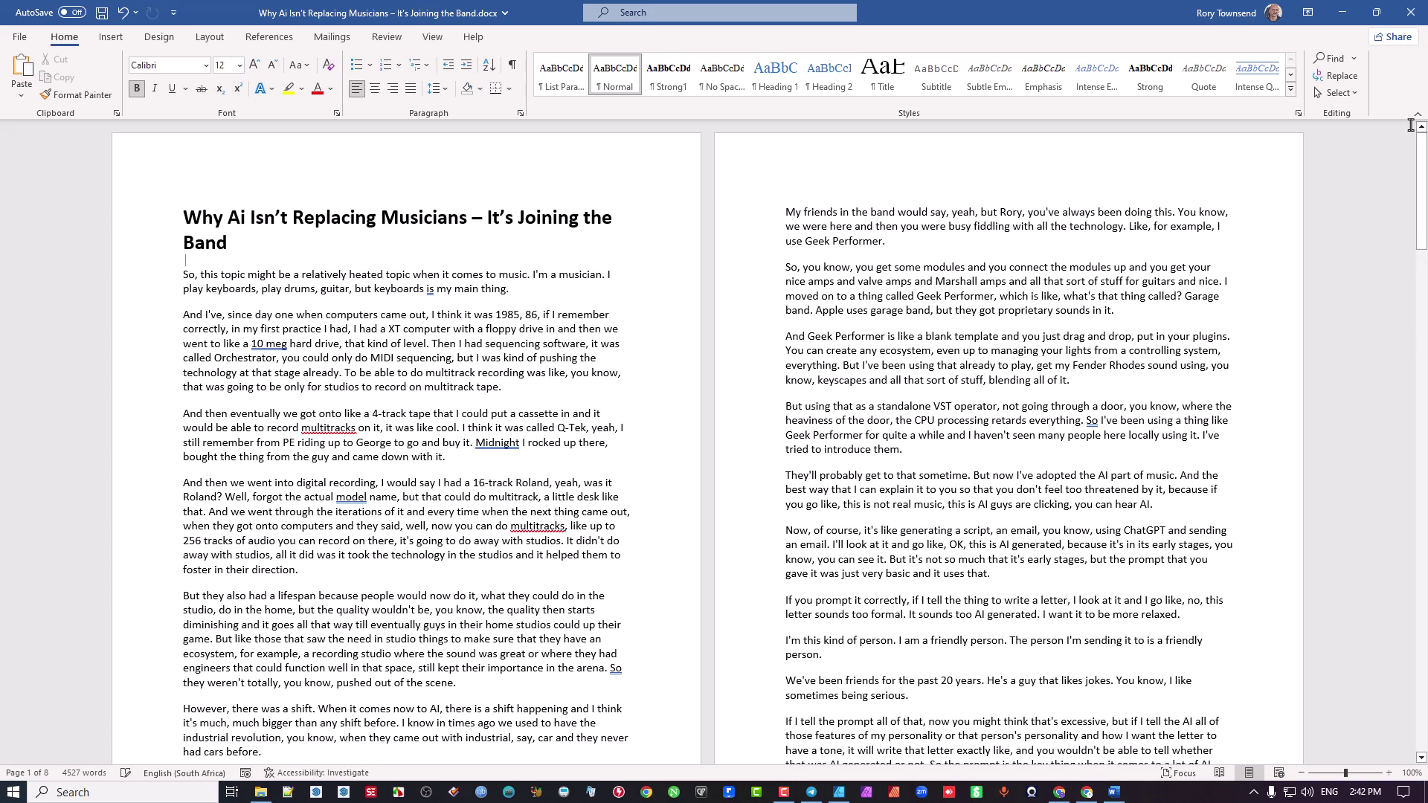
{"action": "left_click", "coordinate": [1410, 12]}
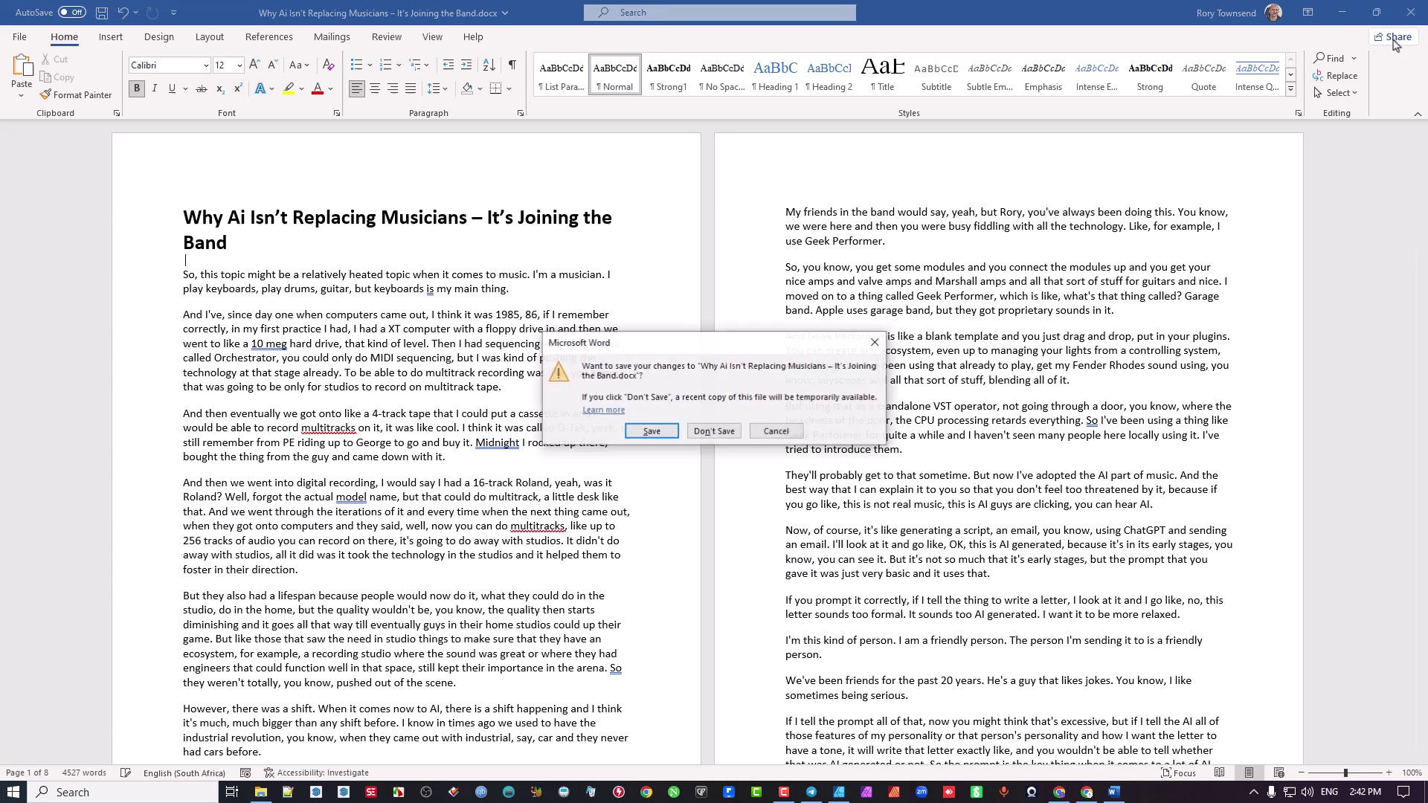
{"action": "left_click", "coordinate": [714, 430]}
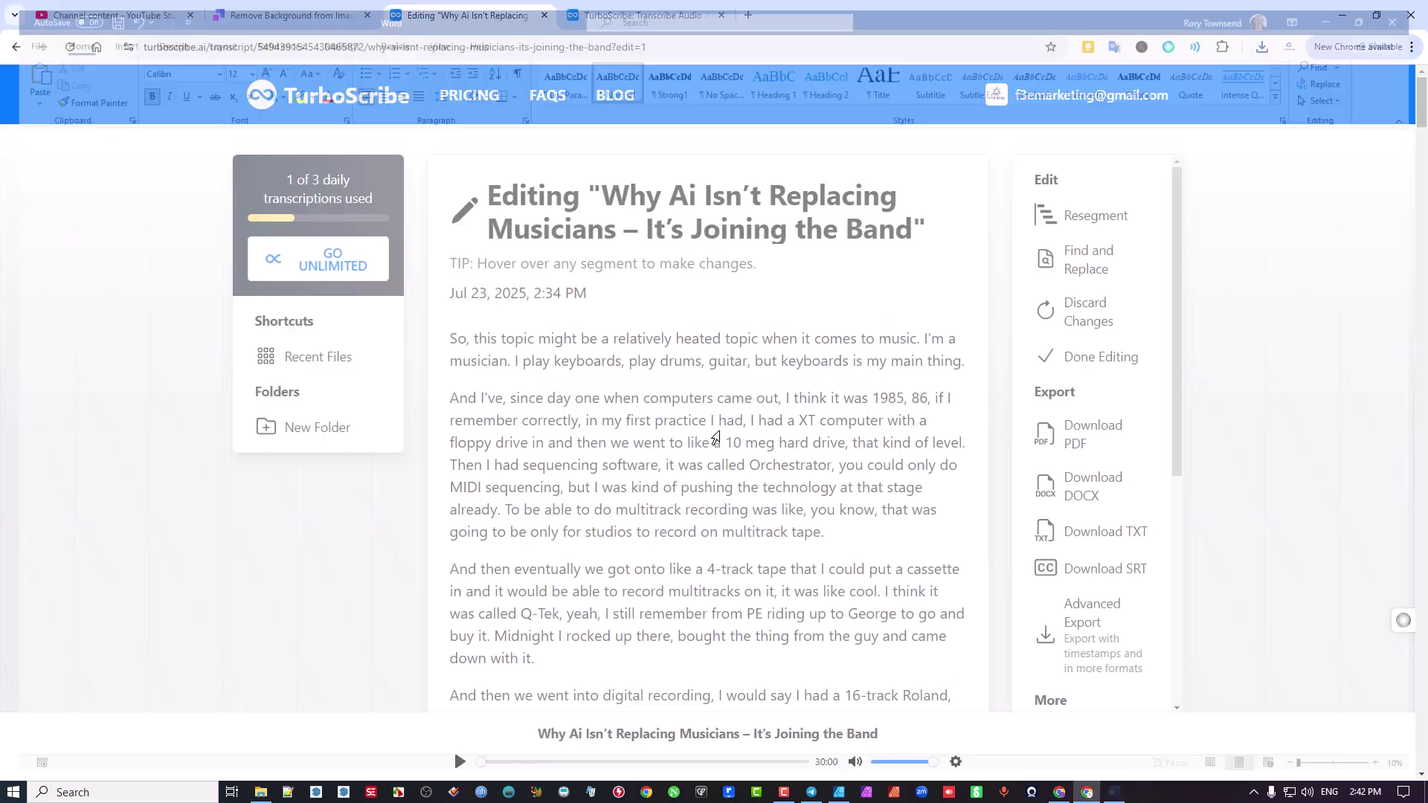